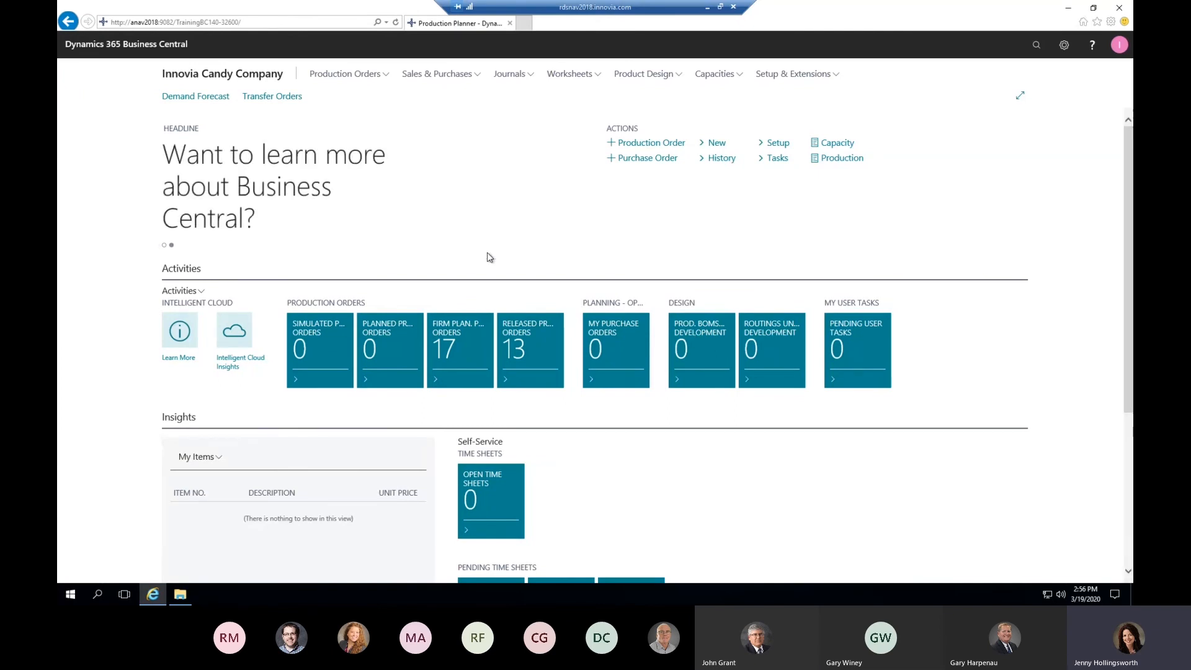
# Open the production BOM FG1000 for M&M's Chocolate and display its list of versions.
pyautogui.click(676, 77)
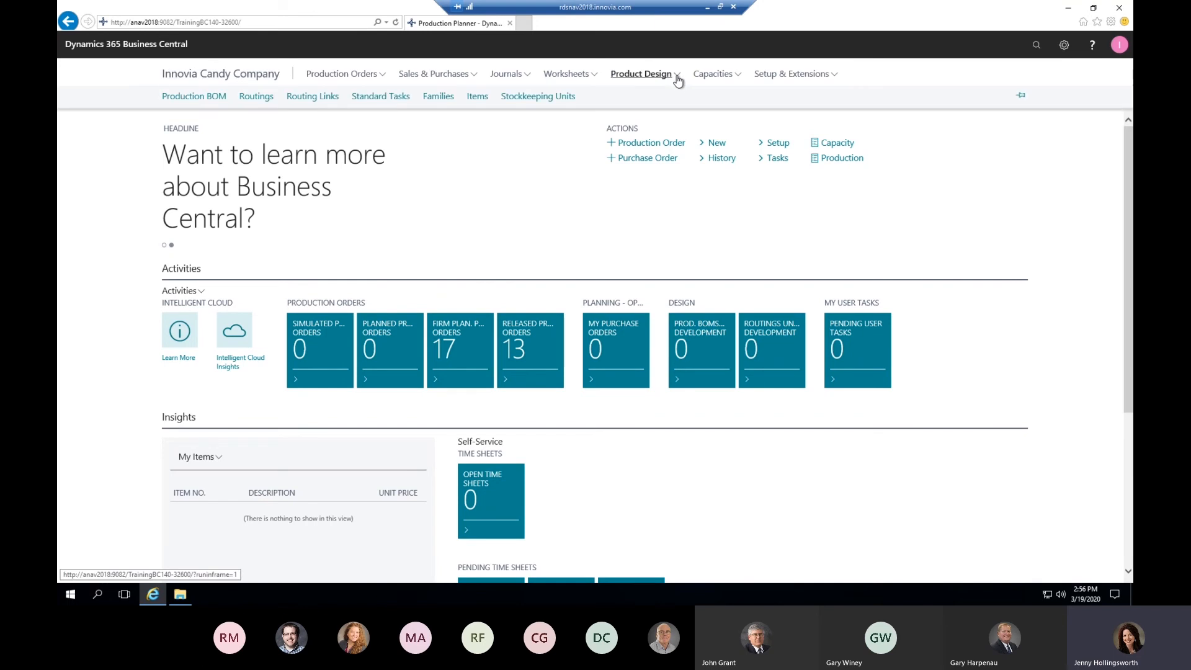
pyautogui.click(206, 99)
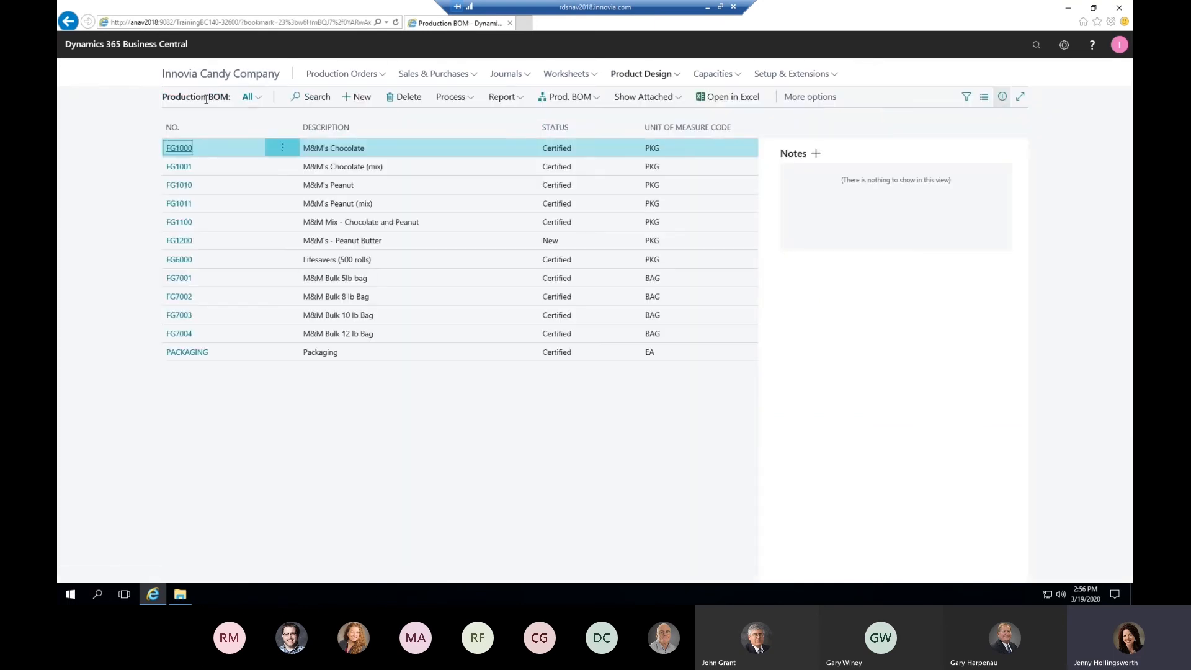
pyautogui.click(189, 152)
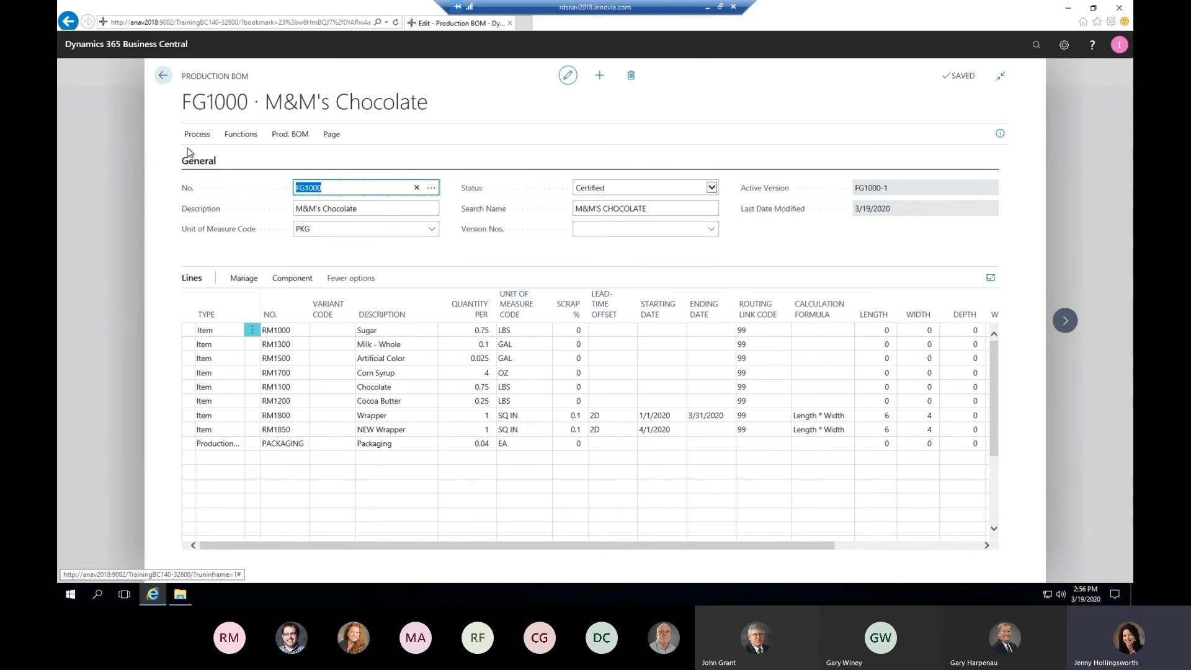
pyautogui.click(241, 134)
pyautogui.click(280, 140)
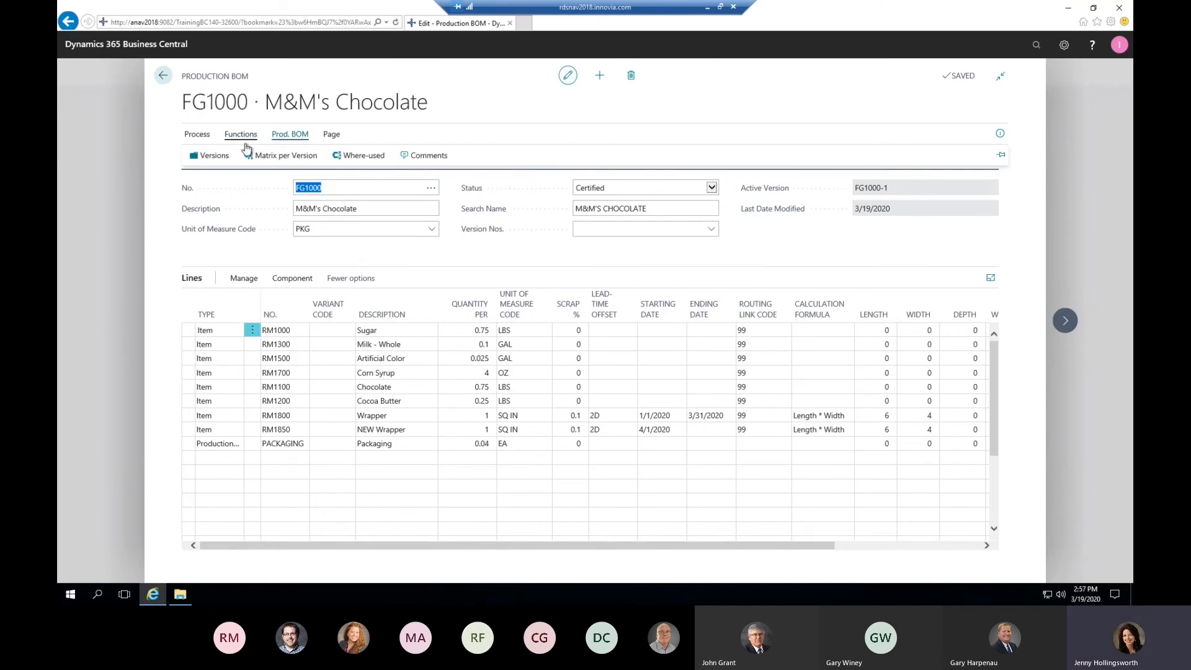
pyautogui.click(209, 155)
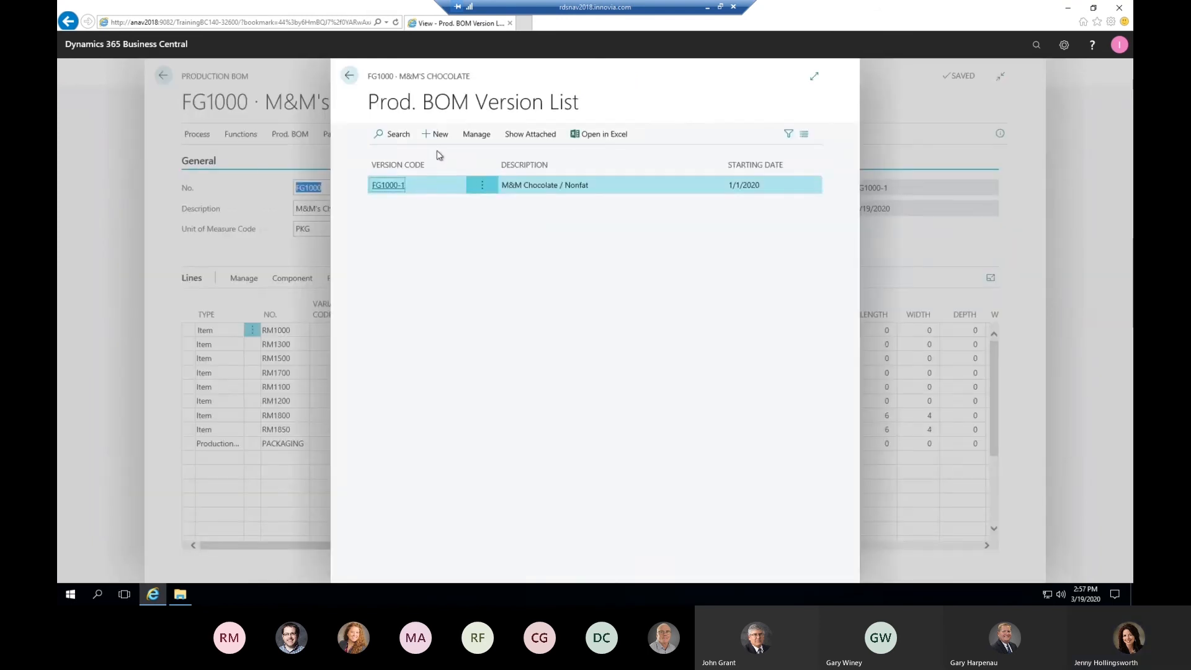
# Create a new BOM version with code FG1000-2 and description "M&M's Chocolate with Monk Fruit".
pyautogui.click(442, 134)
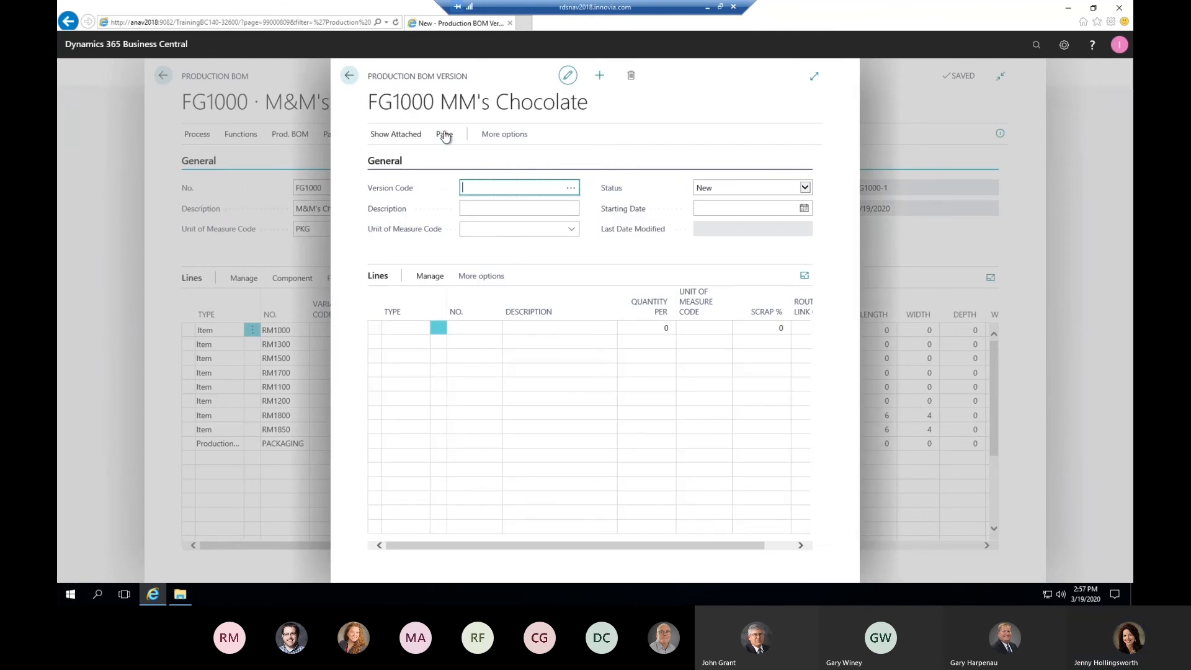
pyautogui.write('fg1000')
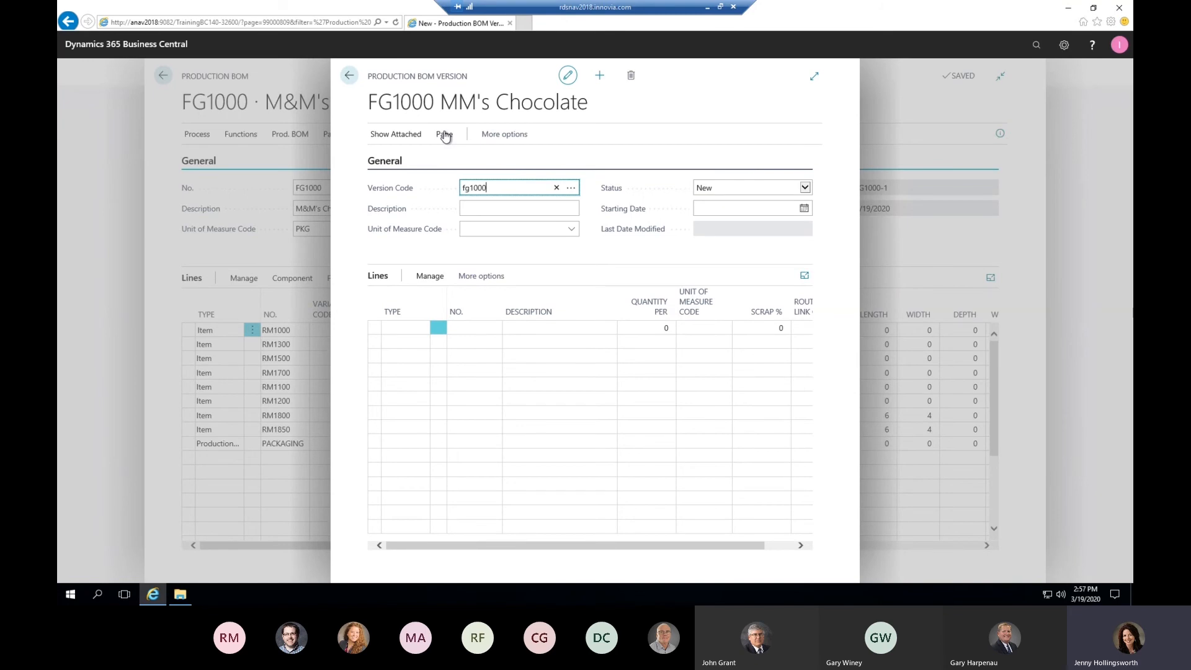
pyautogui.write('-2')
pyautogui.press('Tab')
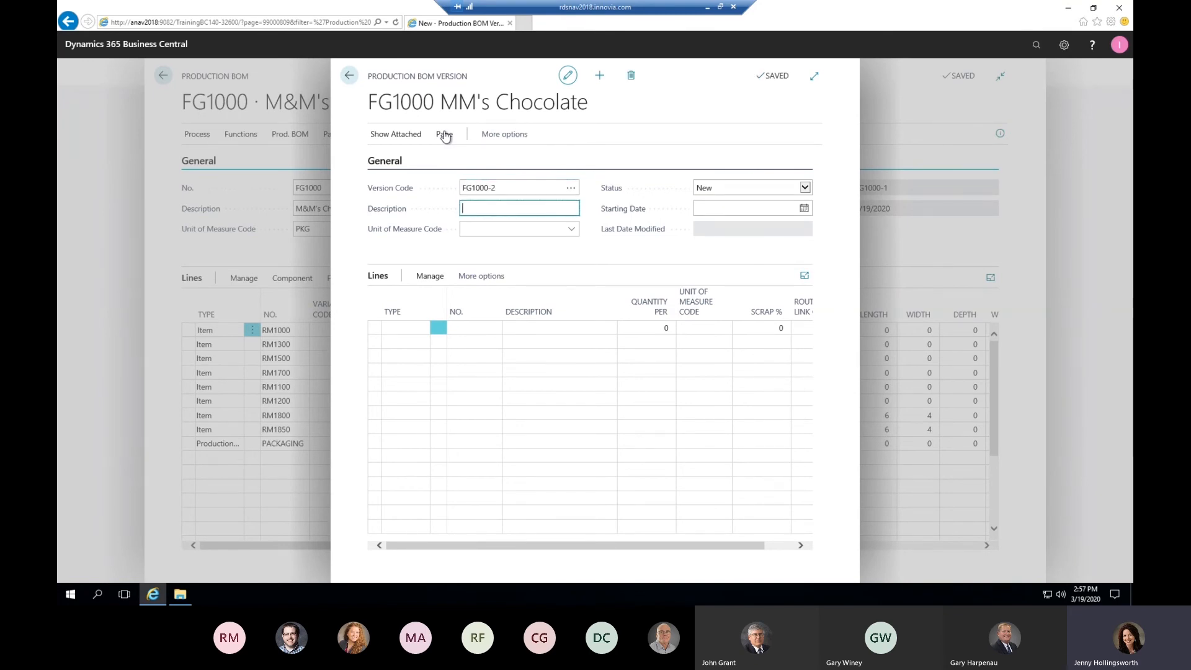
pyautogui.write("M&M 's Chocolate")
pyautogui.write('with Mok')
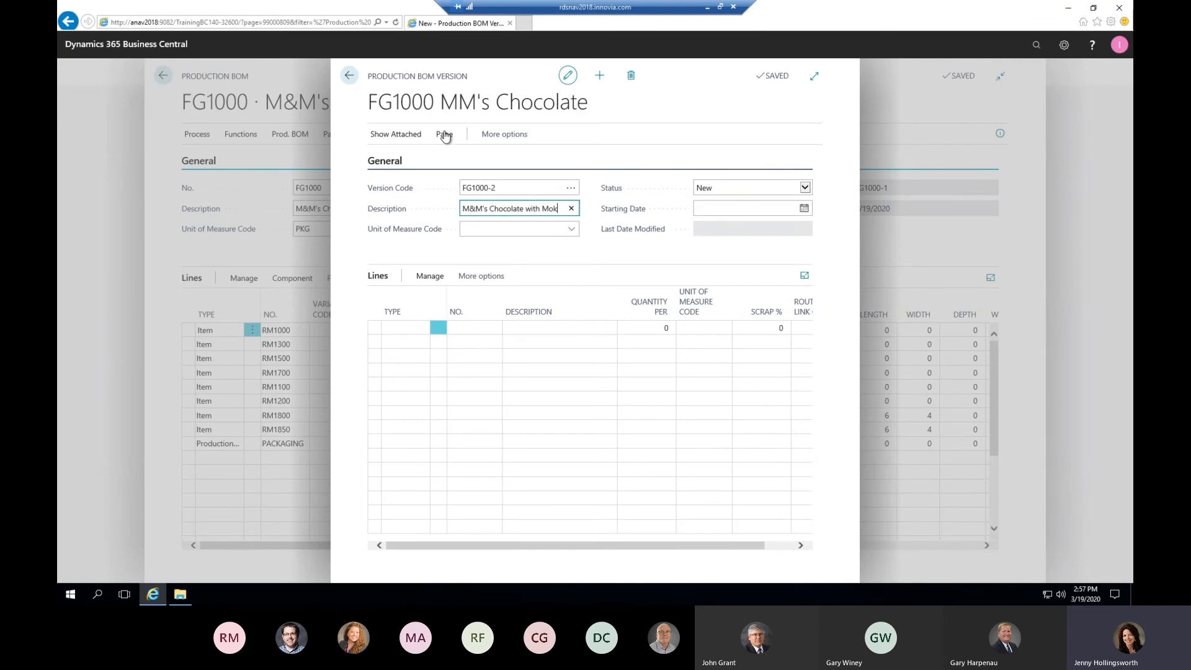
pyautogui.write('k Fruit')
pyautogui.press('Tab')
# Set the new version's unit of measure code to PKG and its starting date to 5/1/2020.
pyautogui.write('p')
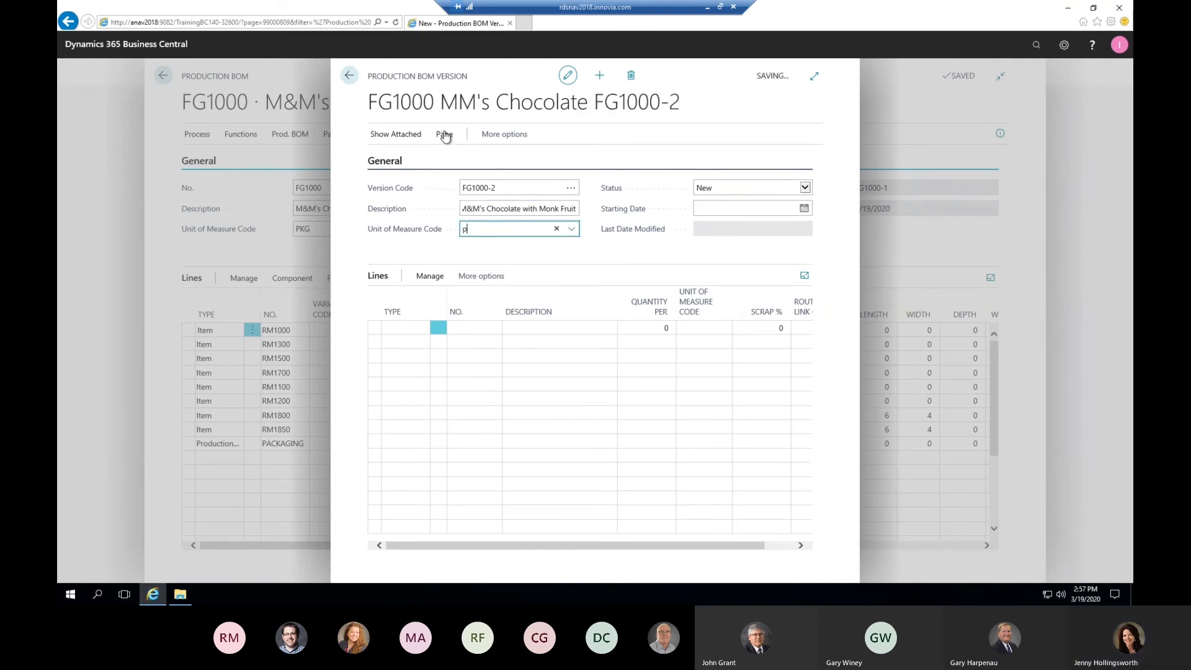
pyautogui.write('kg')
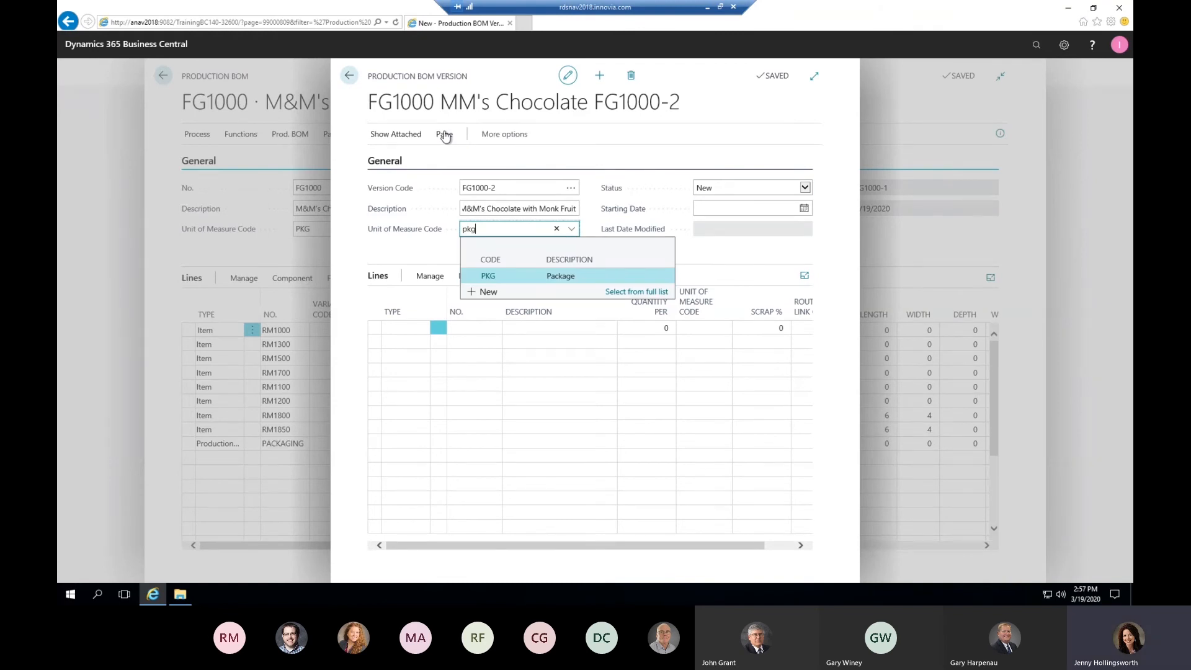
pyautogui.press('Tab')
pyautogui.press('Tab')
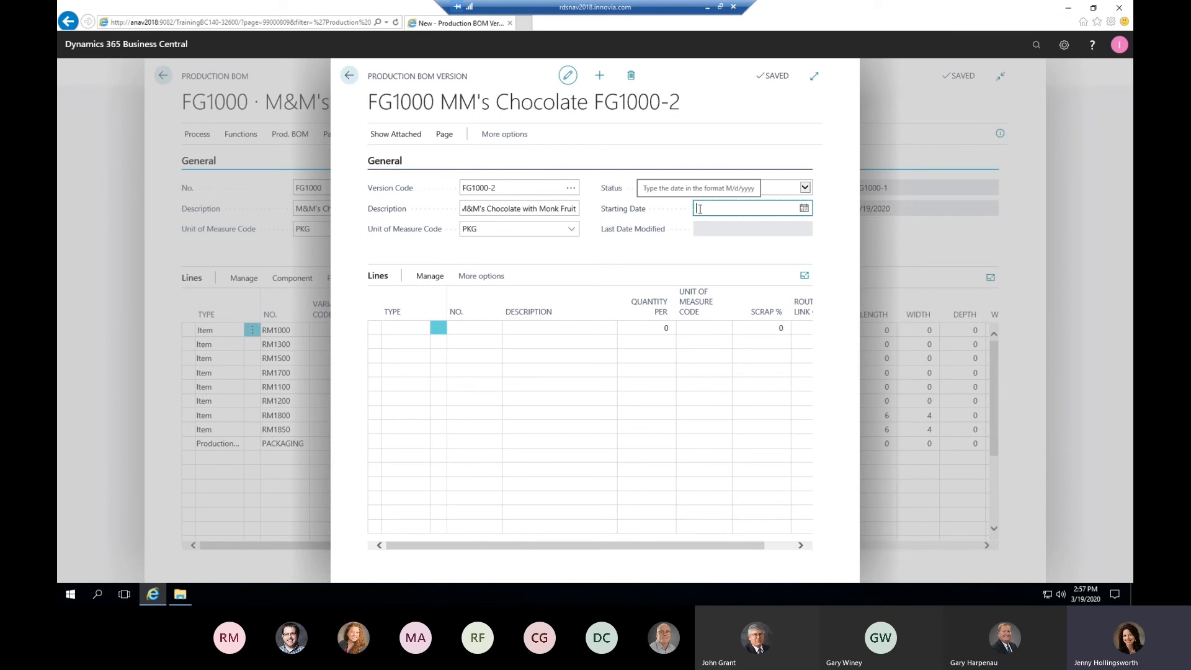
pyautogui.write('03/01/2020')
pyautogui.press('Tab')
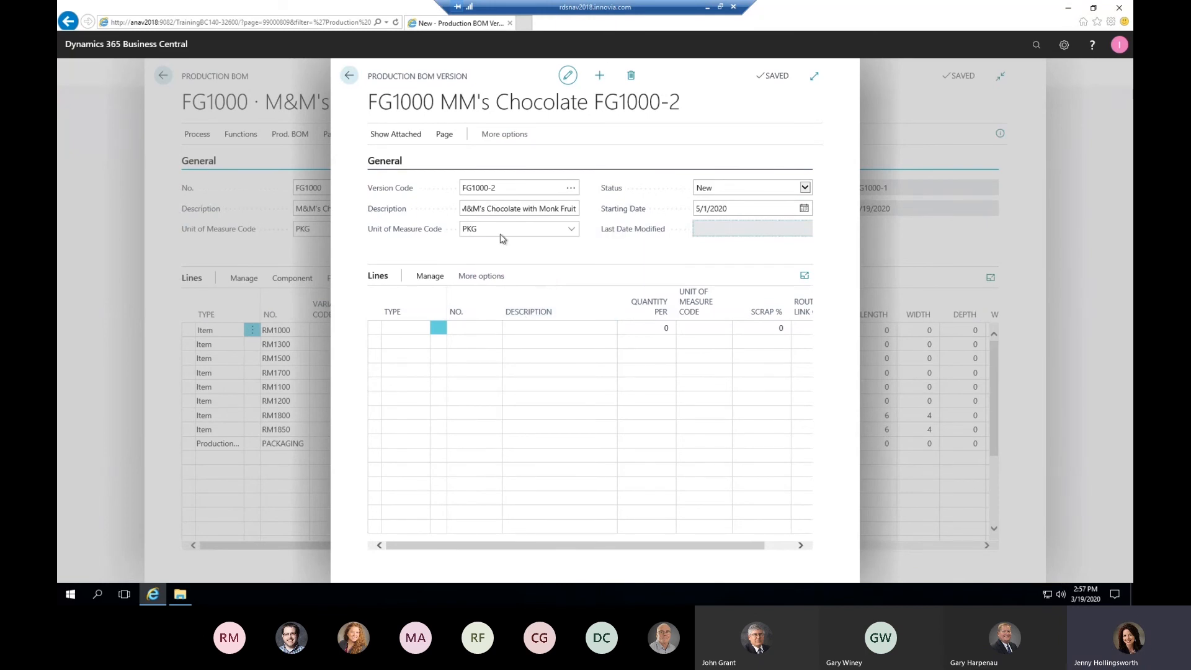
# Copy the component lines from the production BOM into version FG1000-2 with the Copy BOM function.
pyautogui.click(488, 135)
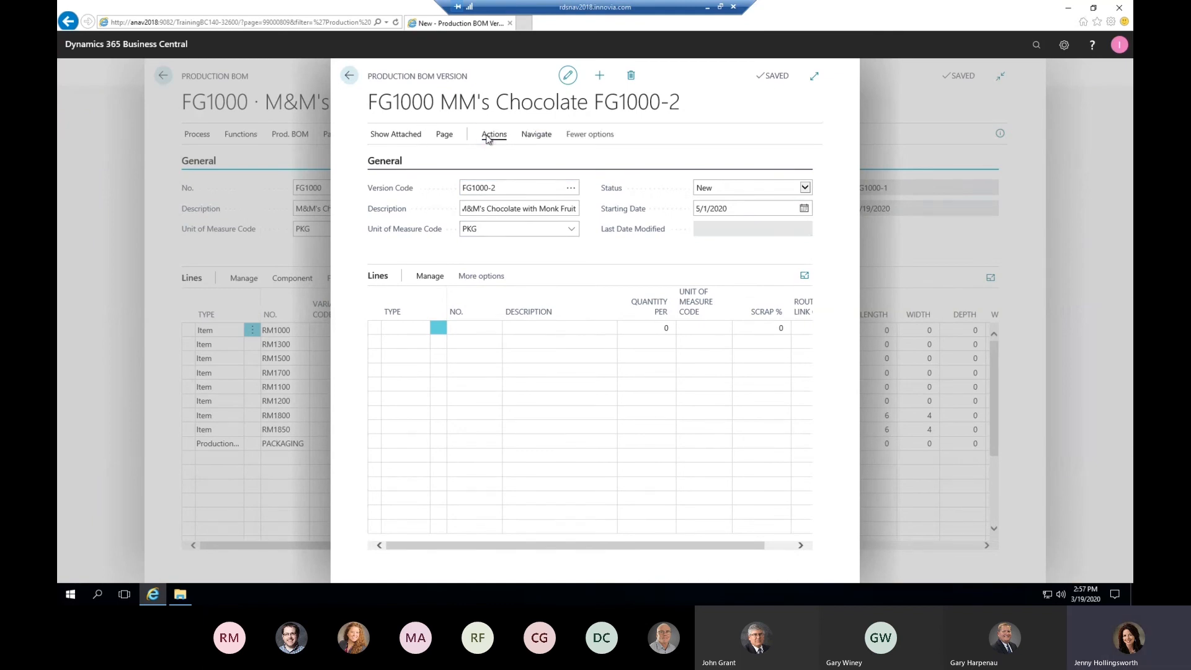
pyautogui.click(488, 138)
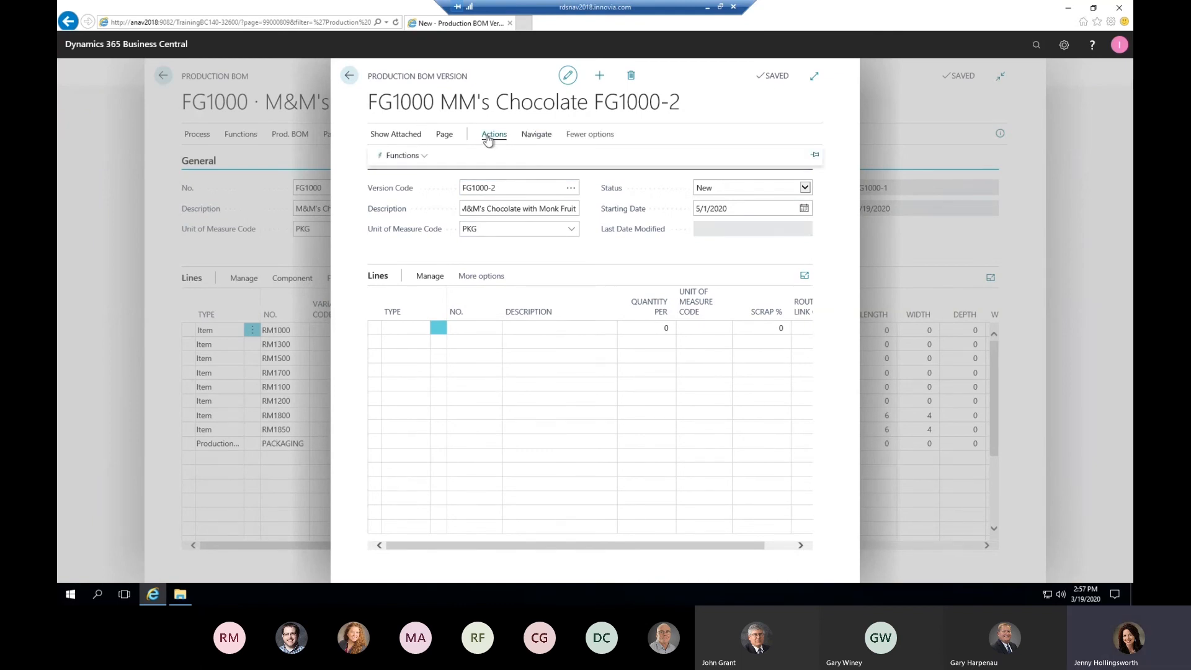
pyautogui.click(427, 160)
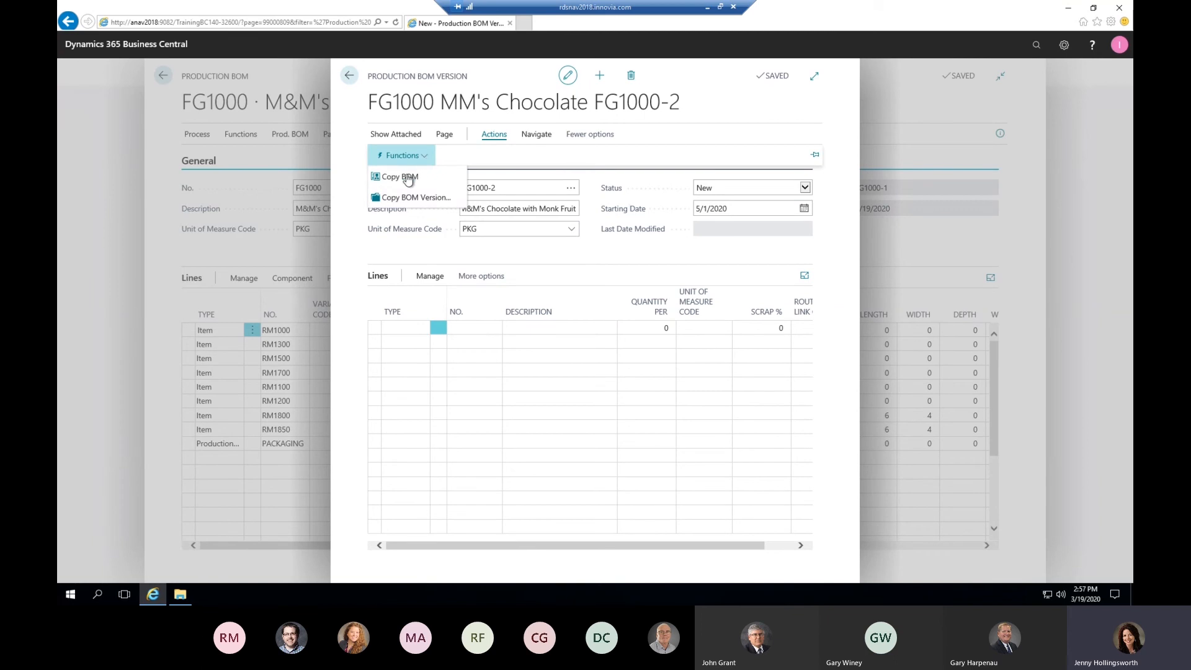
pyautogui.press('Return')
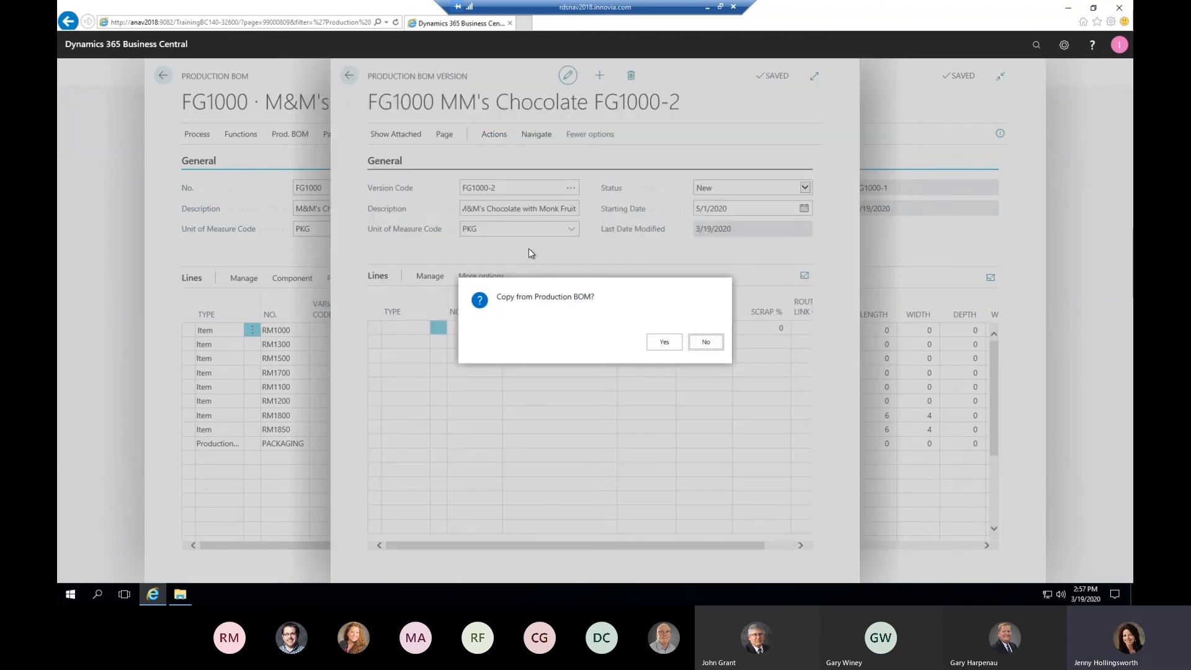
pyautogui.click(665, 345)
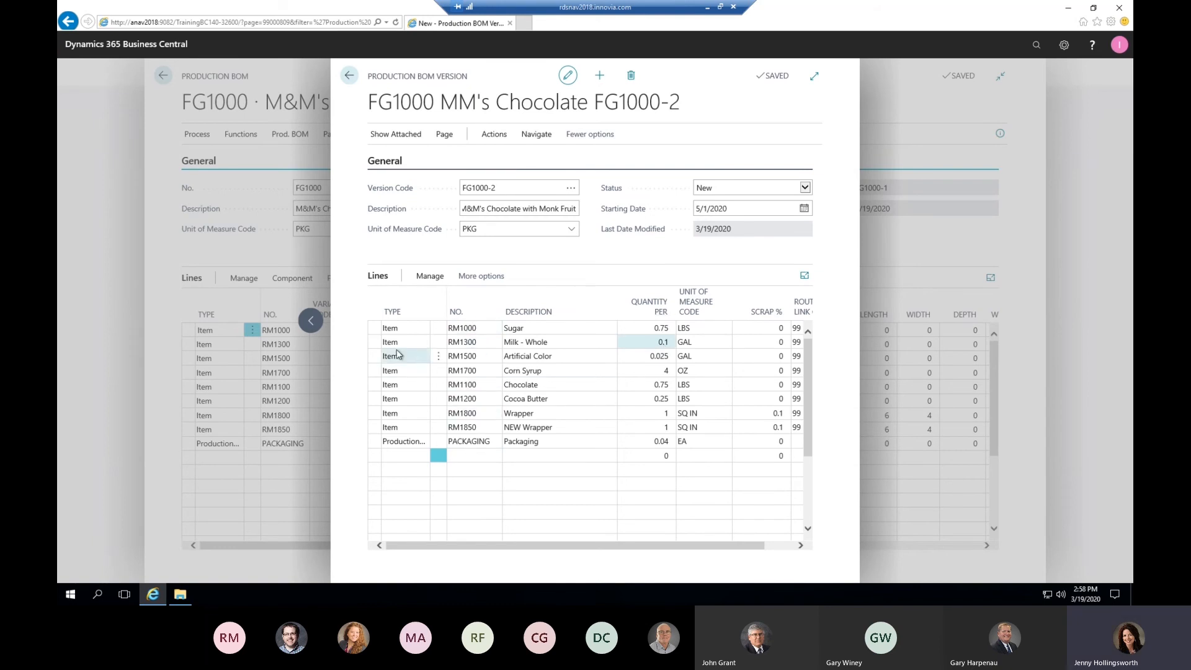
# Replace the RM1300 whole milk line with item RM1050, Monk Fruit in the Raw, at a quantity per of 0.75.
pyautogui.rightClick(376, 344)
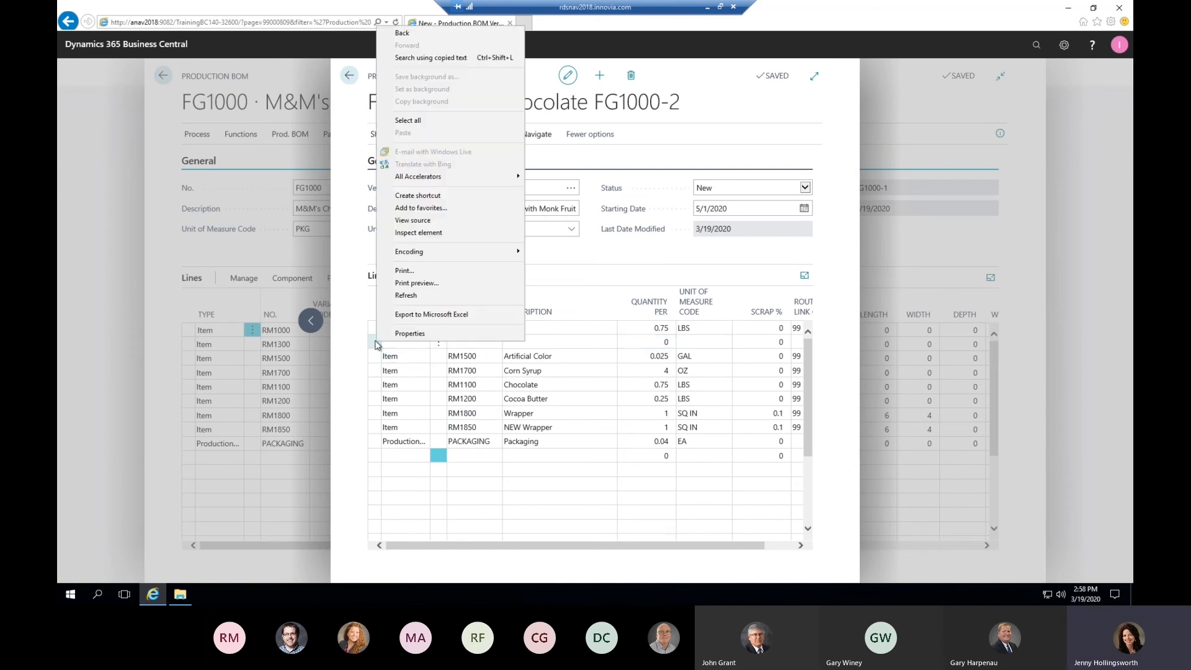
pyautogui.click(379, 345)
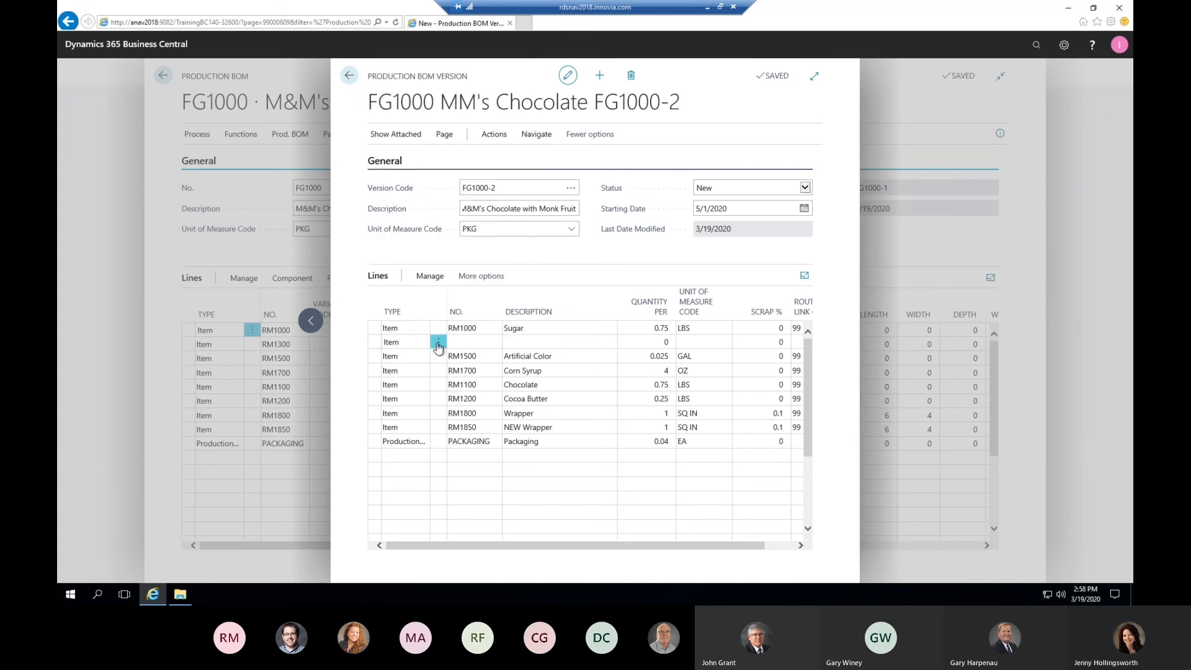
pyautogui.click(478, 340)
pyautogui.write('rm1050')
pyautogui.press('Tab')
pyautogui.press('Tab')
pyautogui.write('.75')
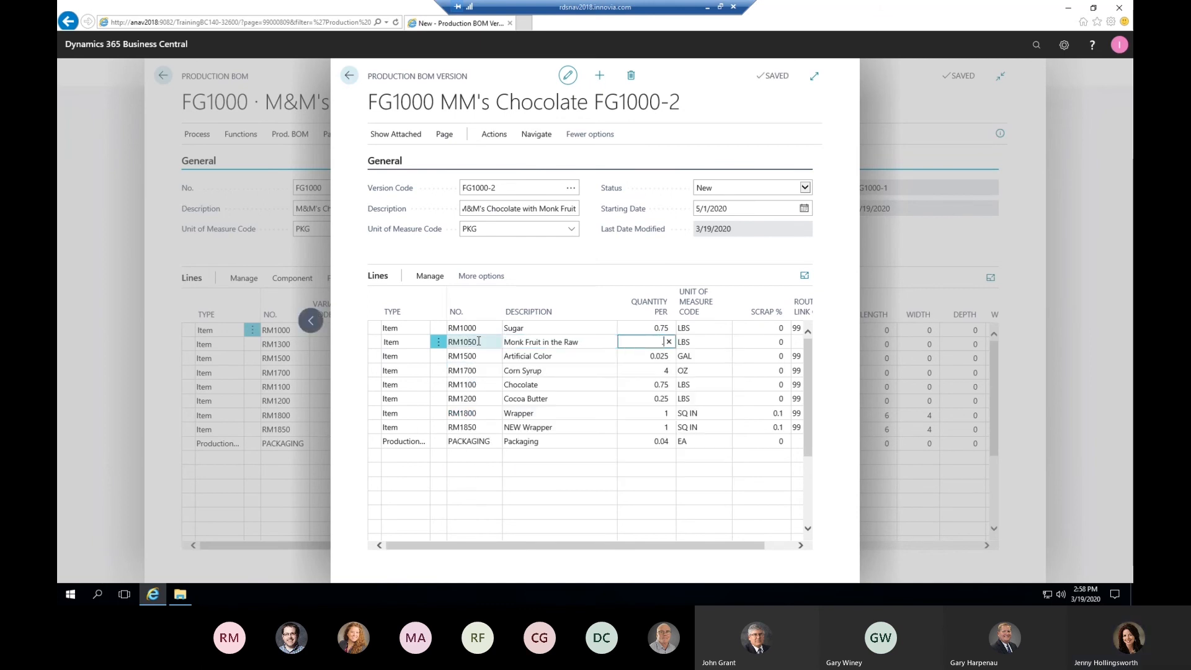
pyautogui.press('Tab')
pyautogui.press('Tab')
pyautogui.press('Tab')
pyautogui.press('Tab')
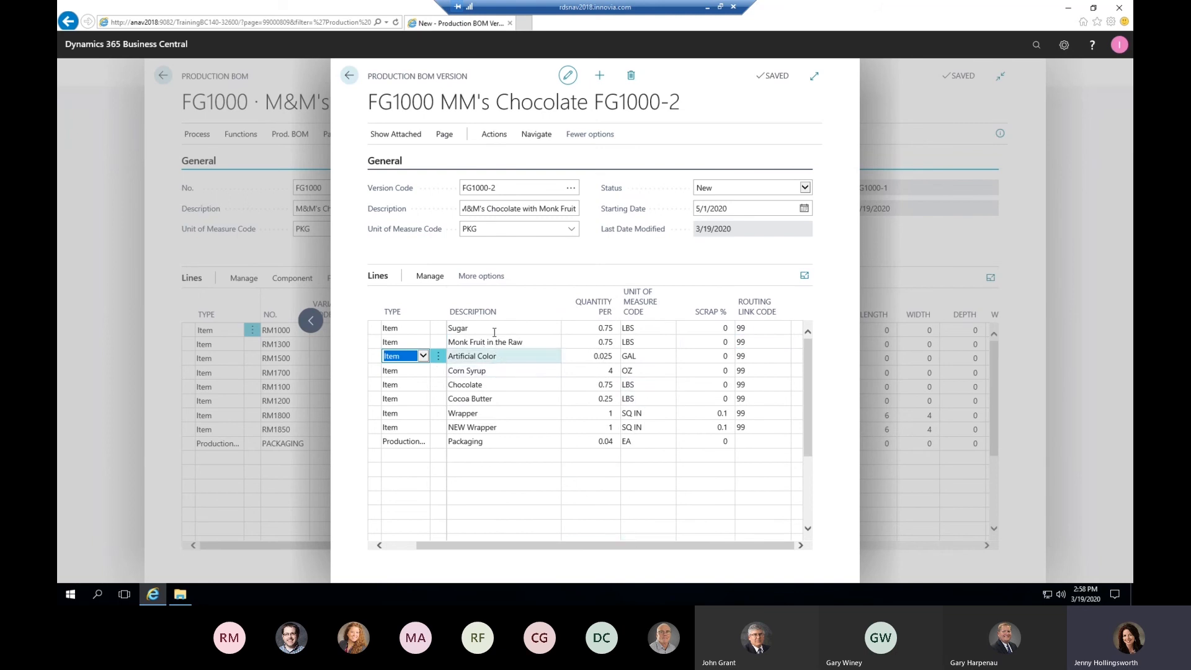
# Delete the RM1000 sugar line from the lines of version FG1000-2.
pyautogui.click(381, 329)
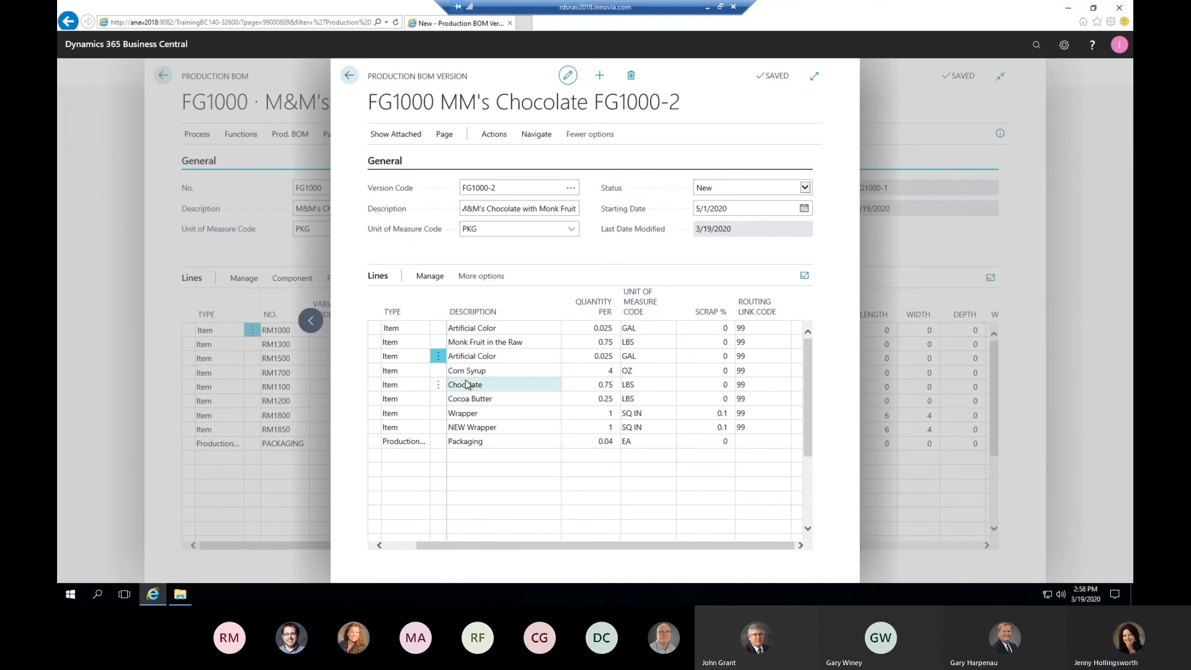
pyautogui.click(464, 332)
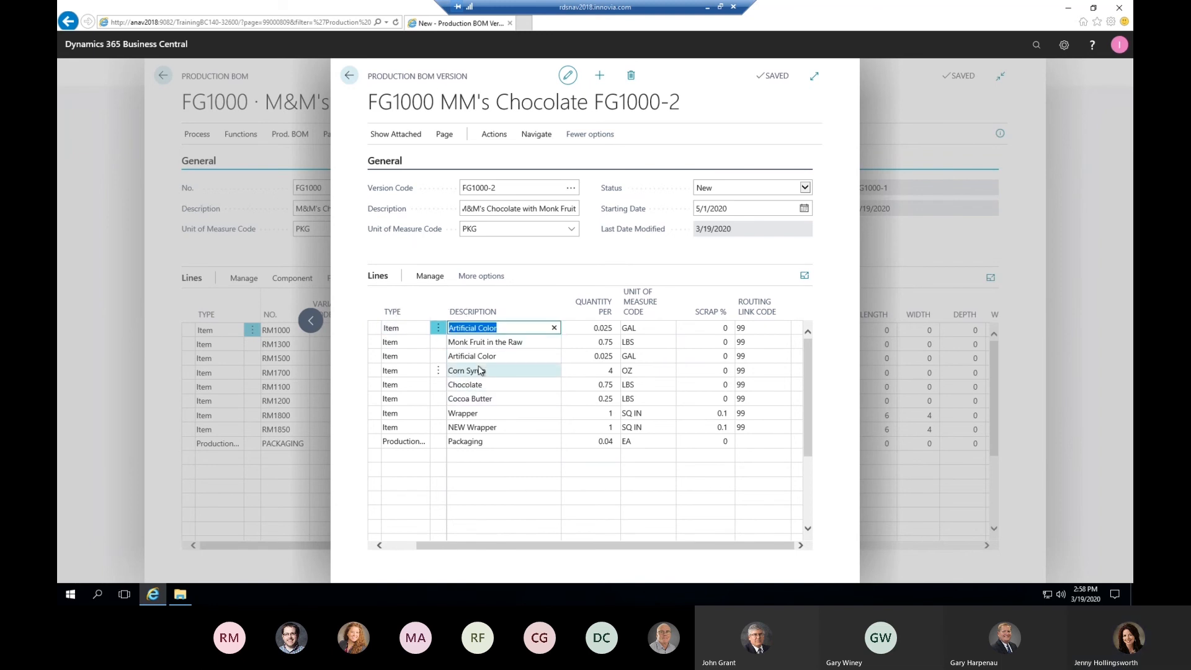
pyautogui.click(507, 539)
pyautogui.moveTo(460, 547); pyautogui.dragTo(346, 556)
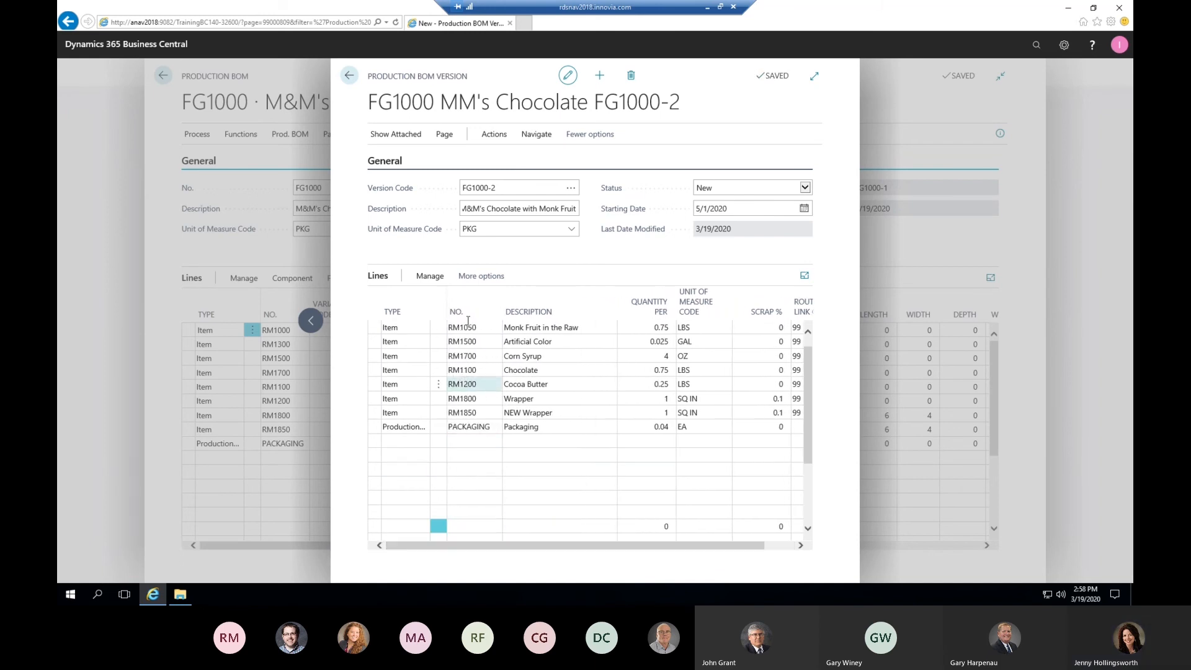
pyautogui.click(548, 329)
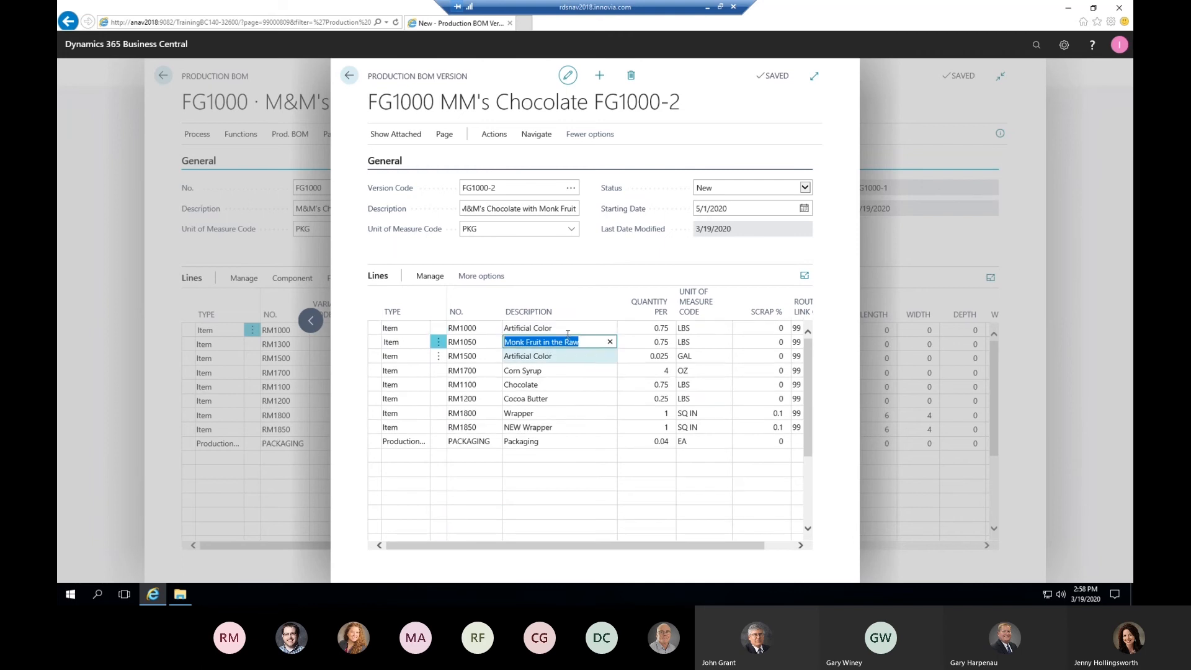
pyautogui.click(481, 330)
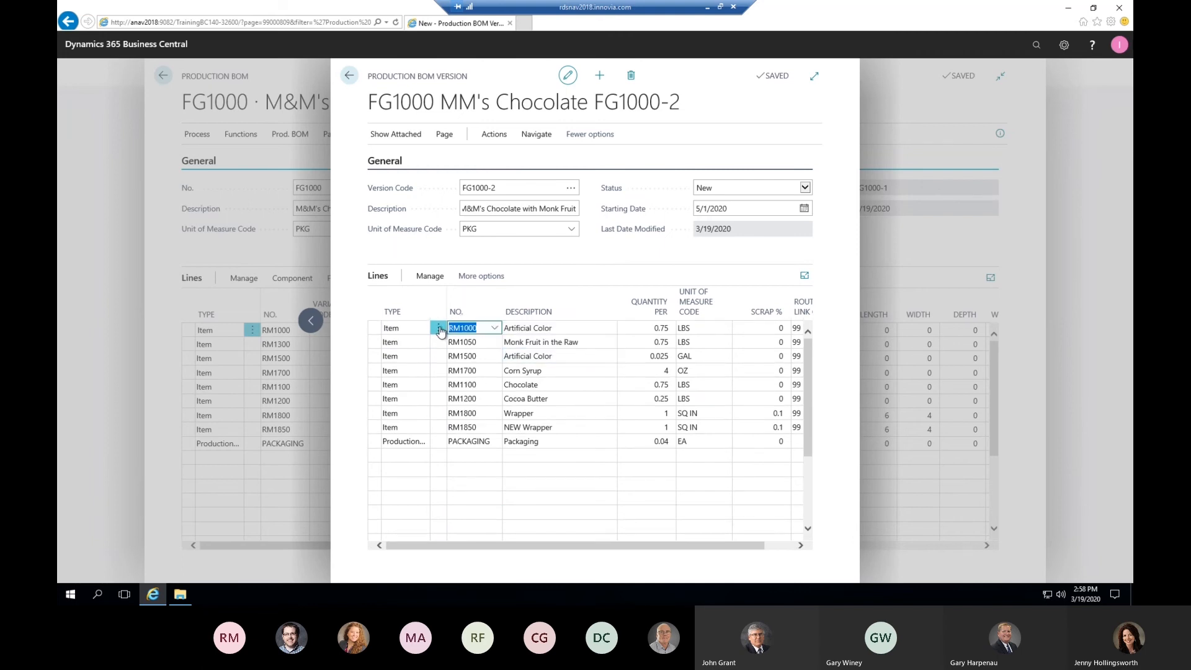
pyautogui.click(440, 328)
pyautogui.click(414, 366)
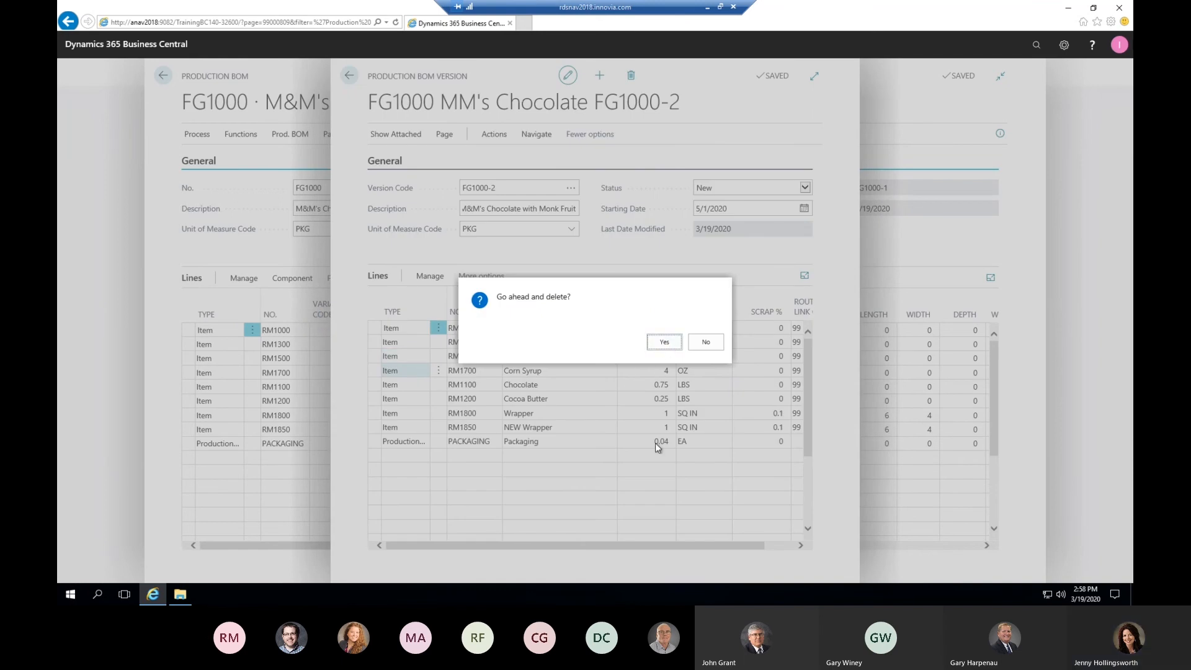
pyautogui.press('Return')
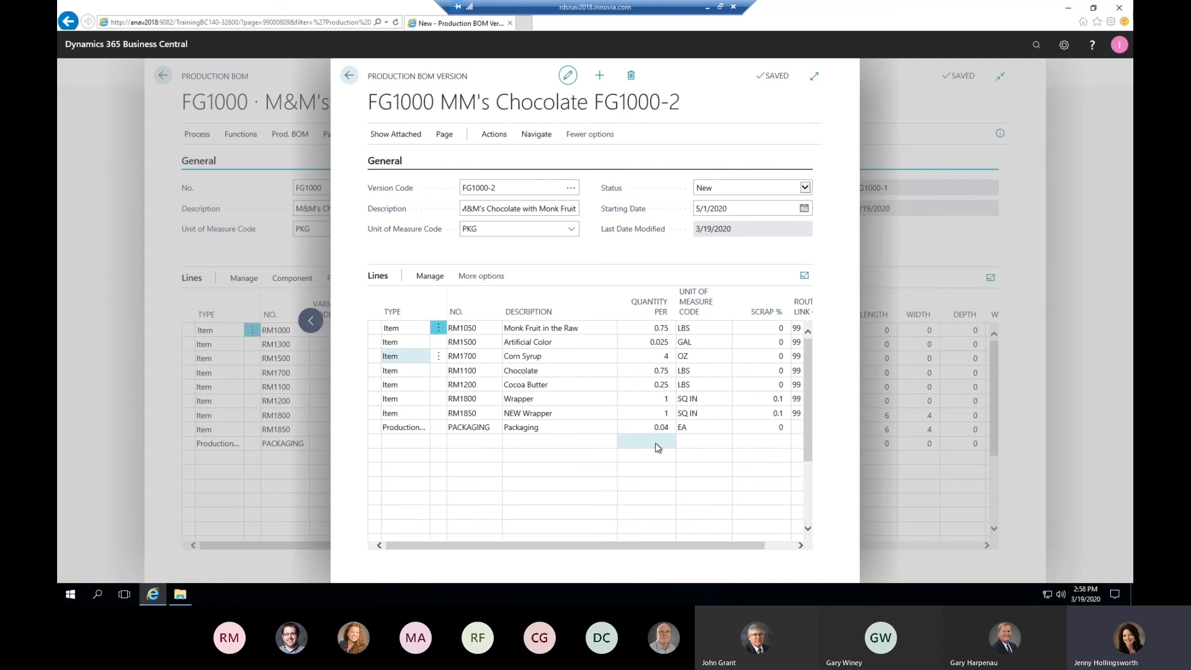
# Set the status of version FG1000-2 to Certified and return to the FG1000 production BOM card.
pyautogui.click(805, 188)
pyautogui.click(717, 196)
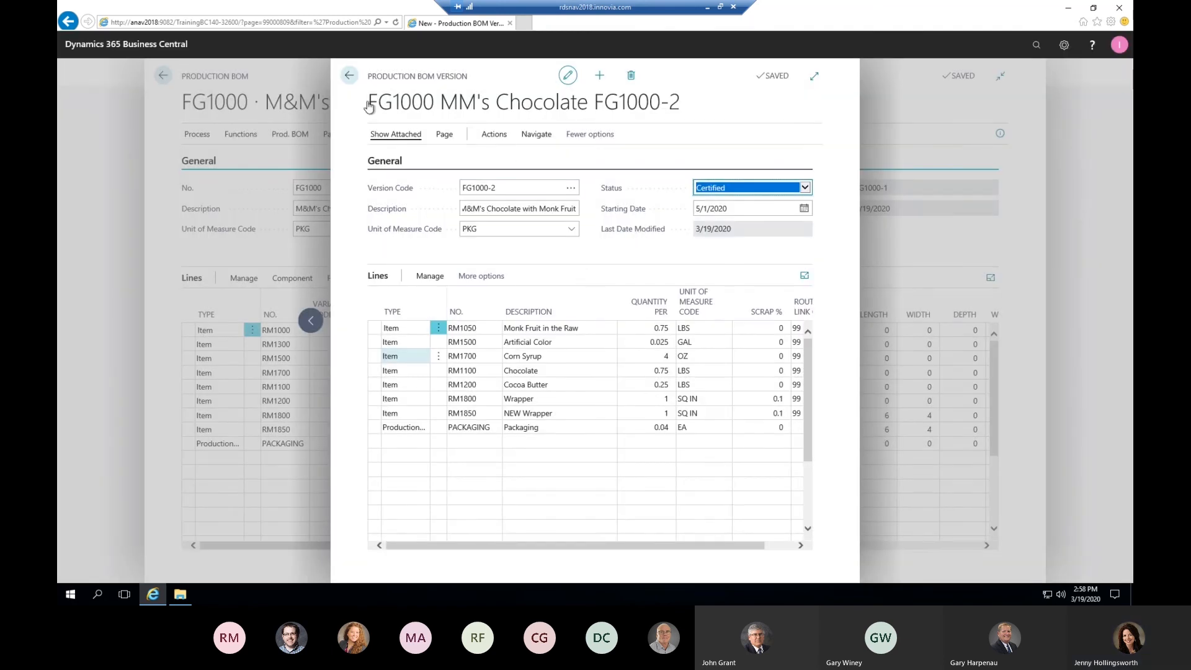
pyautogui.click(350, 76)
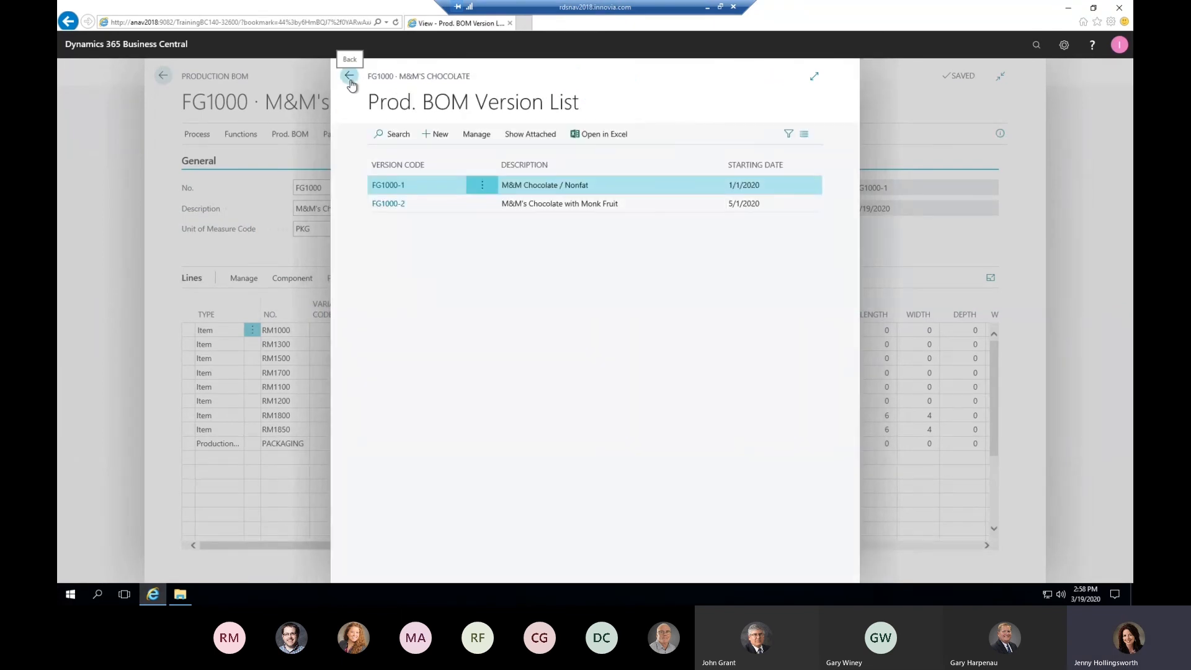
pyautogui.click(350, 77)
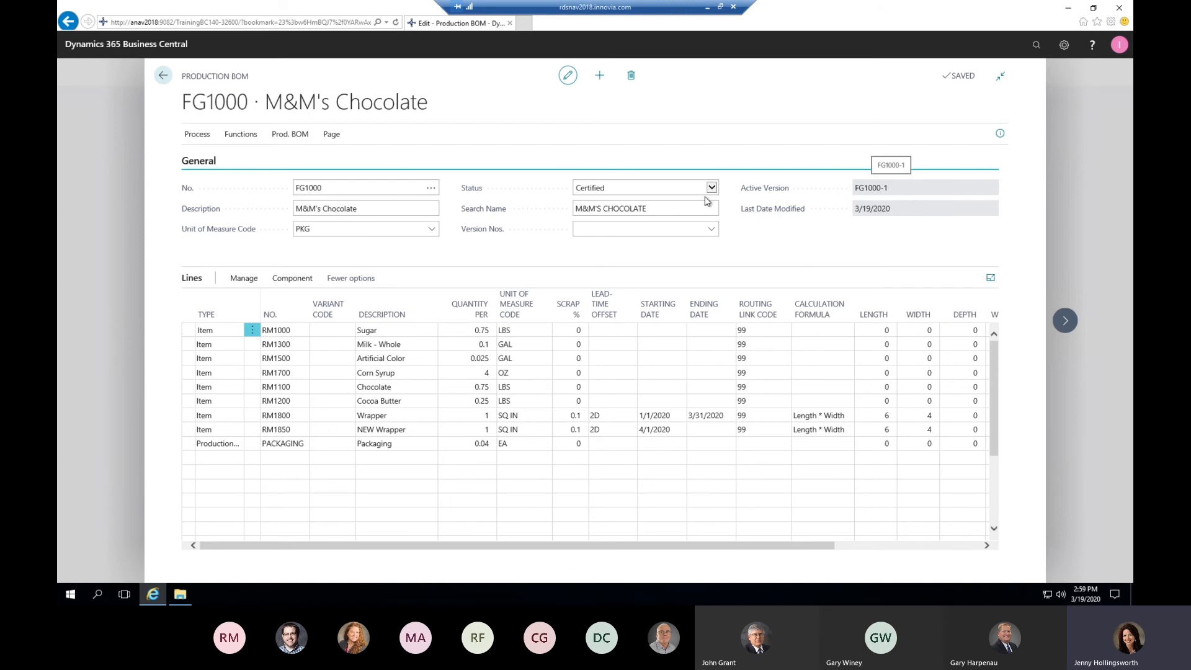
# Compare the component quantities of versions FG1000-1 and FG1000-2 in the multi-level BOM matrix per version, and close the matrix.
pyautogui.click(304, 138)
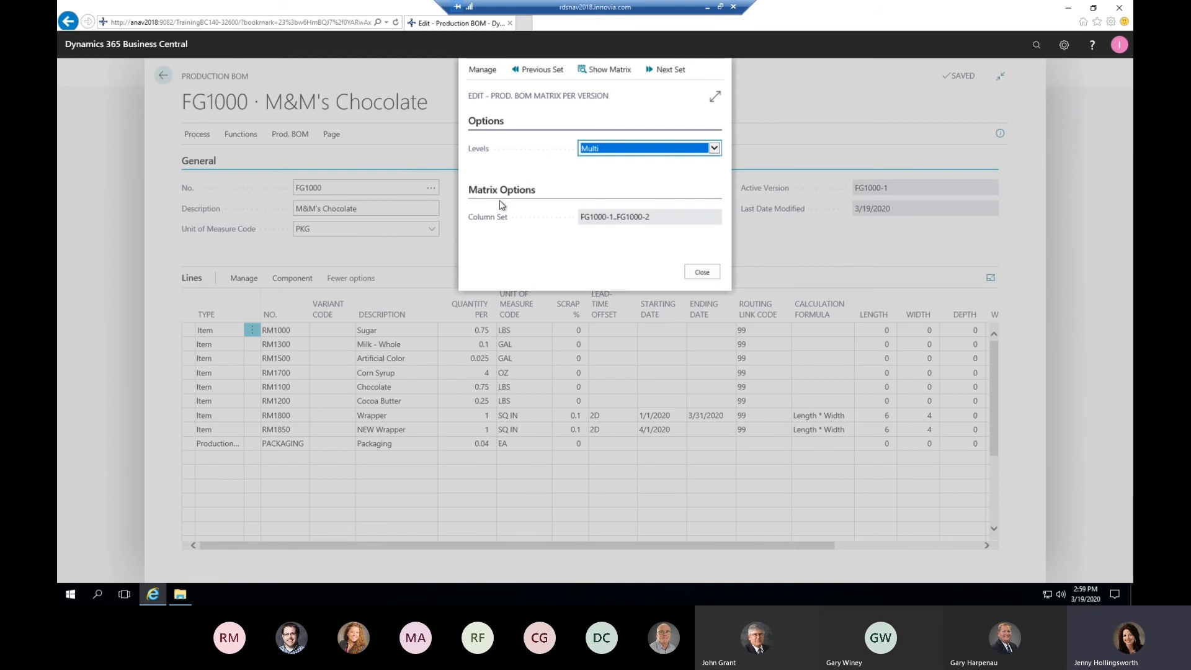
pyautogui.click(604, 69)
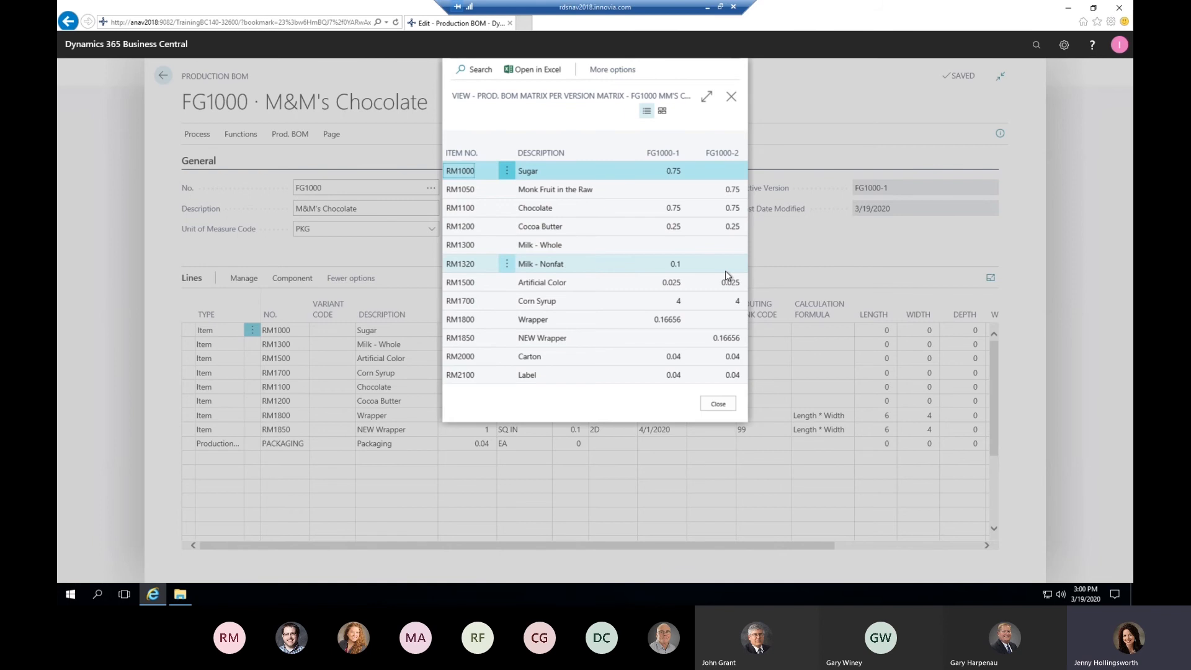
pyautogui.click(719, 405)
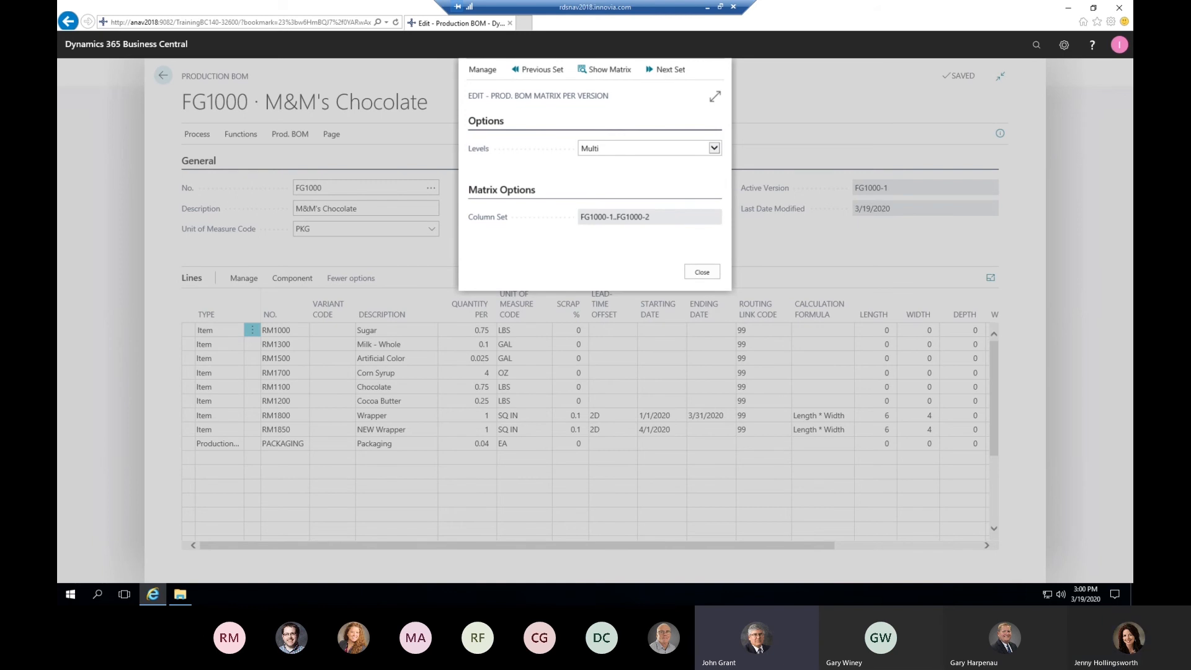
# Close the BOM matrix per version options and return from the FG1000 card to the production BOM list.
pyautogui.click(703, 273)
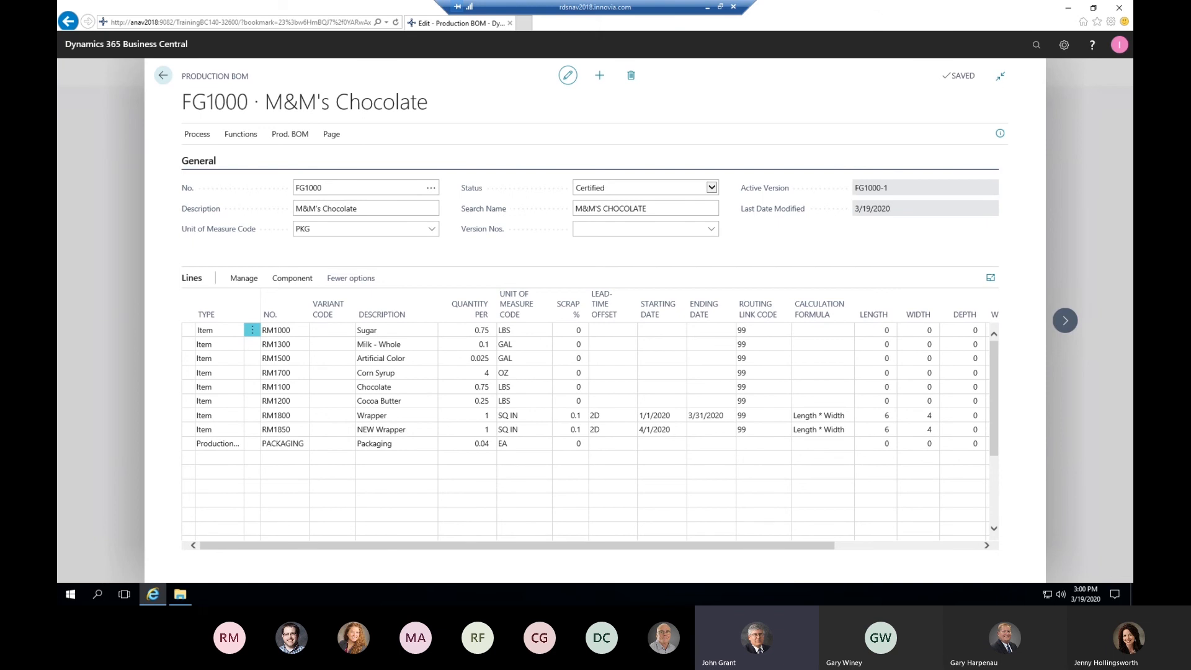
pyautogui.click(242, 137)
pyautogui.click(341, 136)
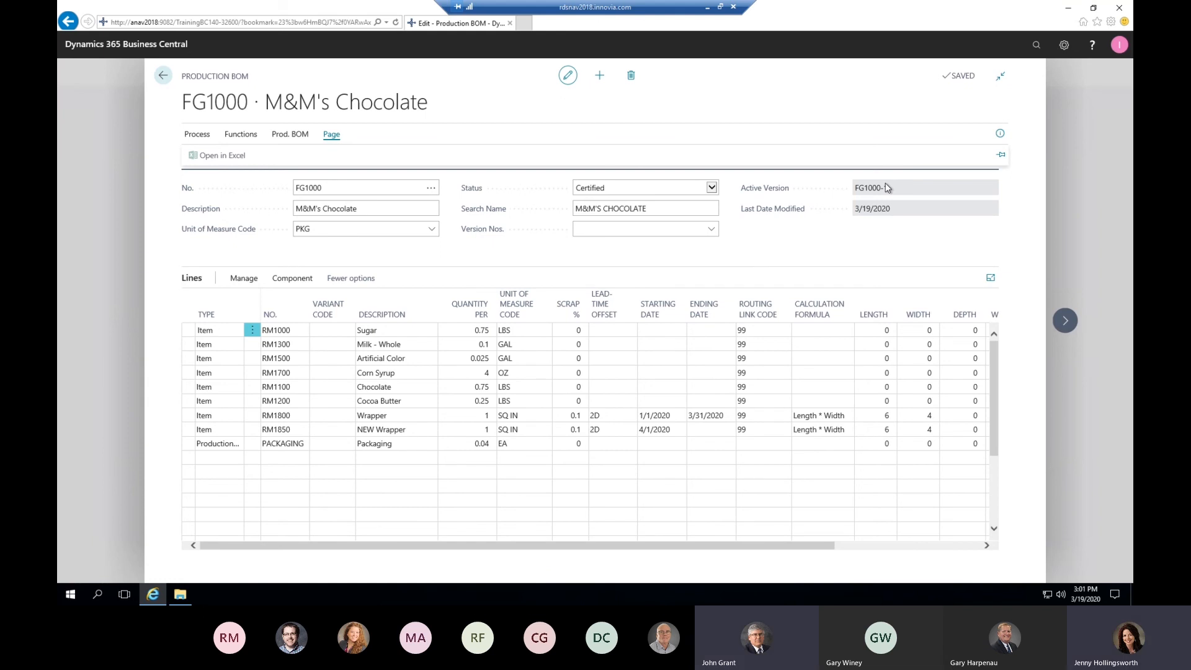
pyautogui.click(162, 76)
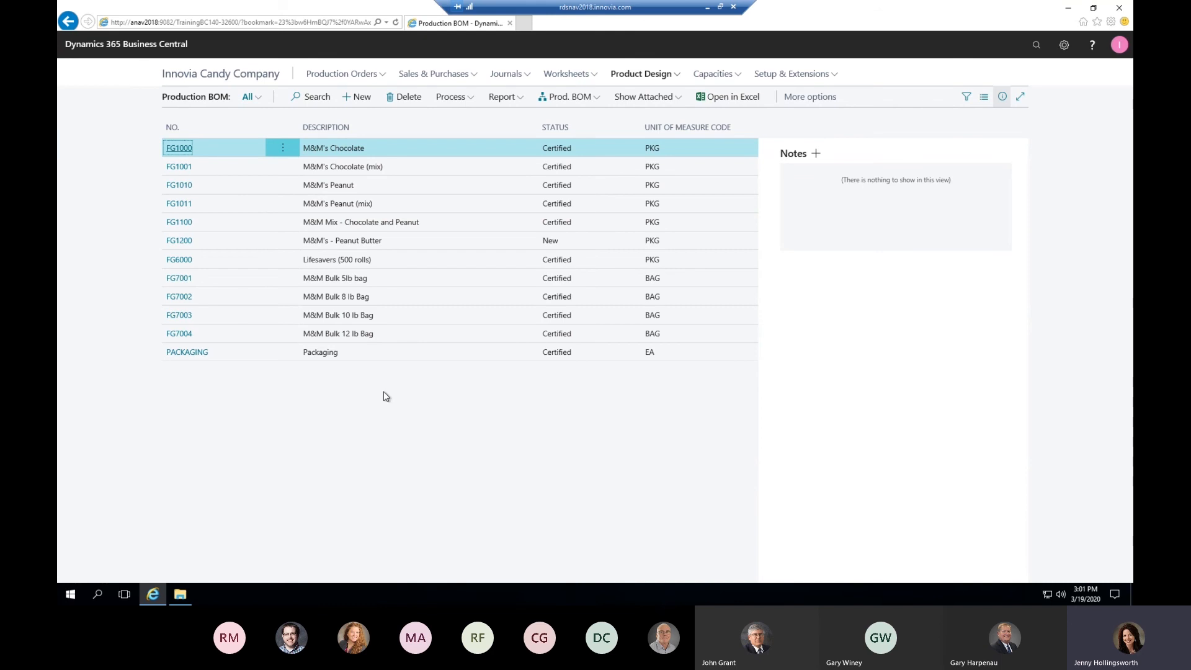
# Copy the BOM lines of FG1000 M&M's Chocolate into production BOM FG1200 M&M's - Peanut Butter and return to the BOM list.
pyautogui.click(180, 246)
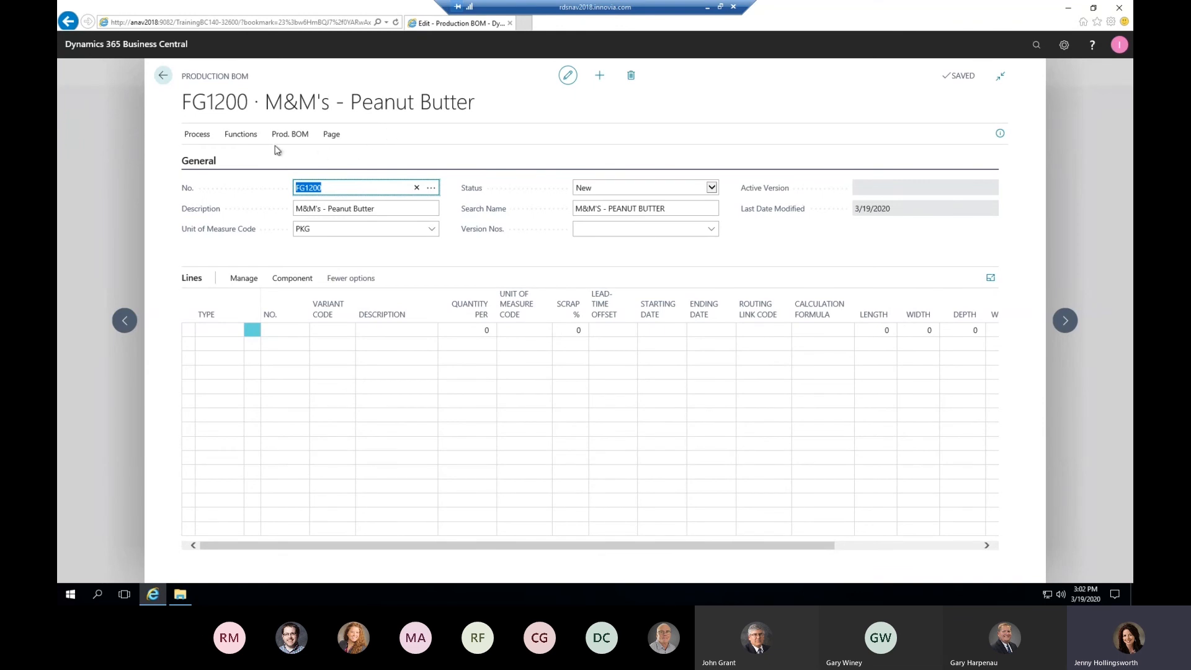
pyautogui.click(243, 137)
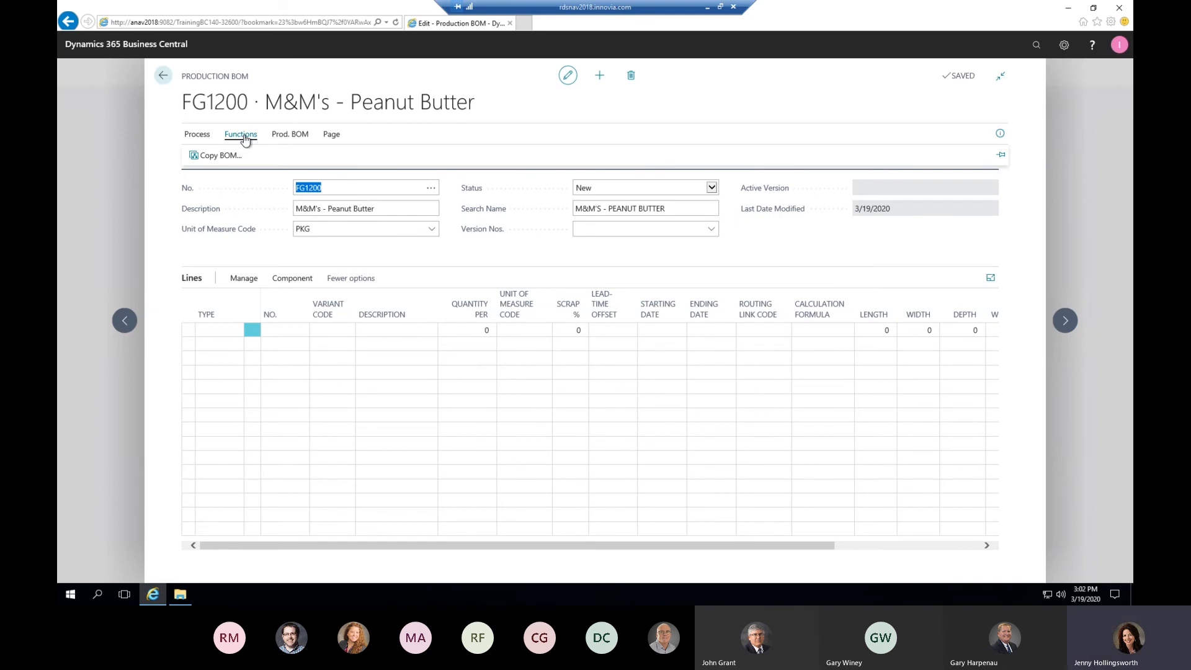
pyautogui.click(215, 156)
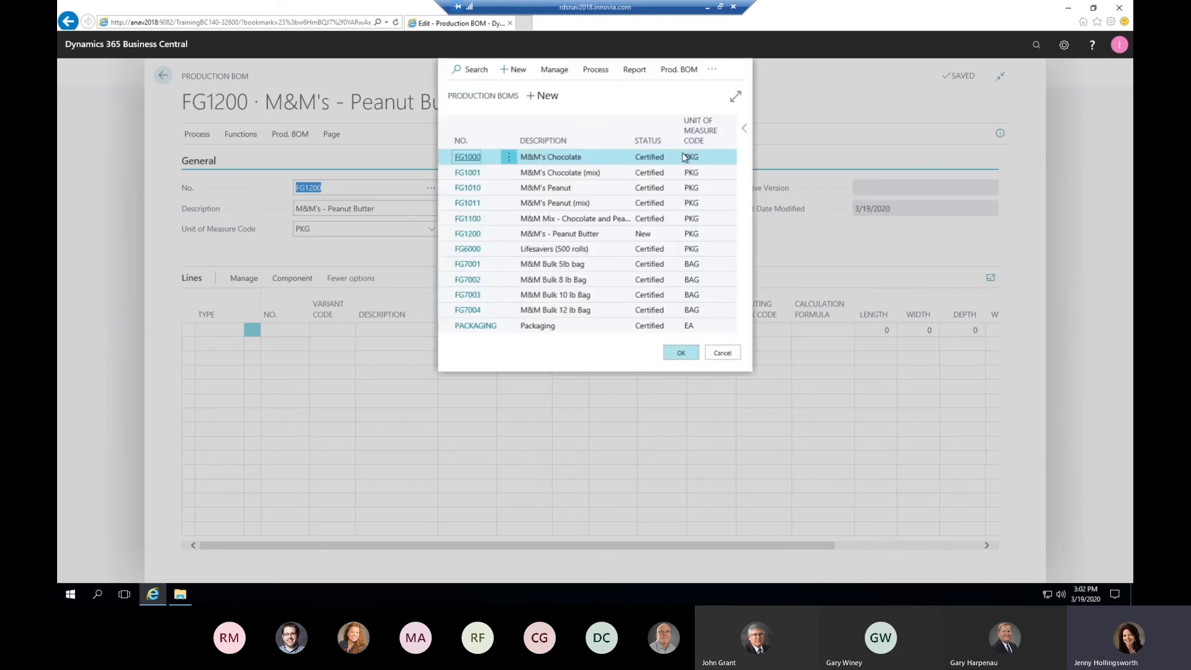
pyautogui.click(675, 355)
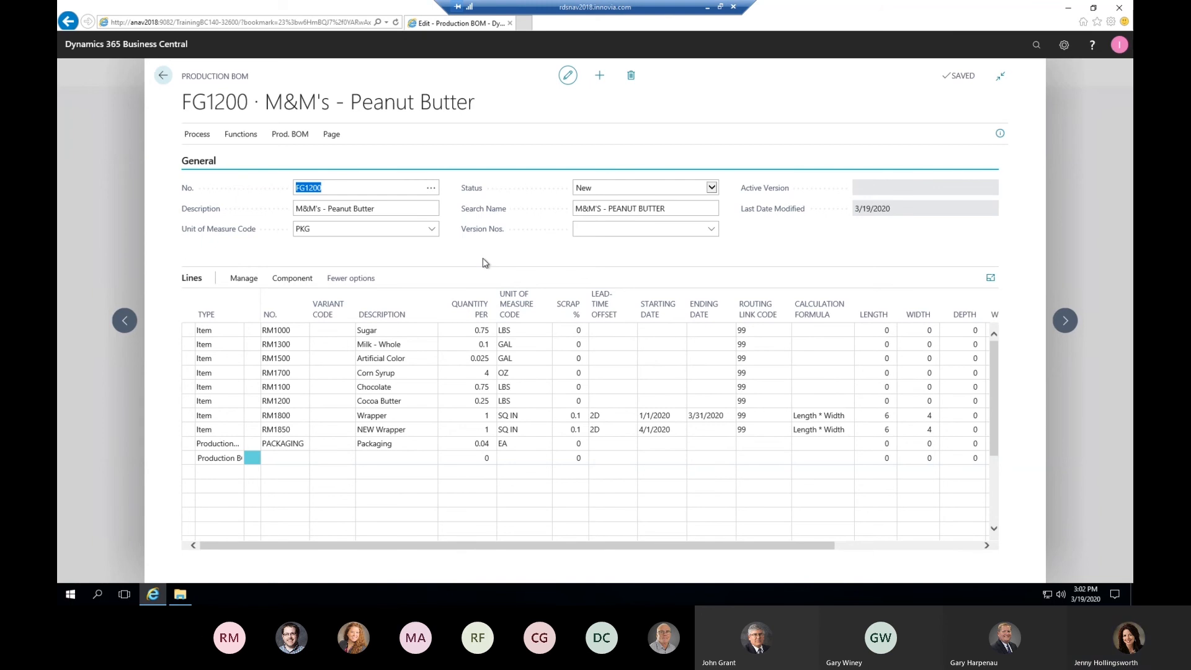
pyautogui.click(168, 82)
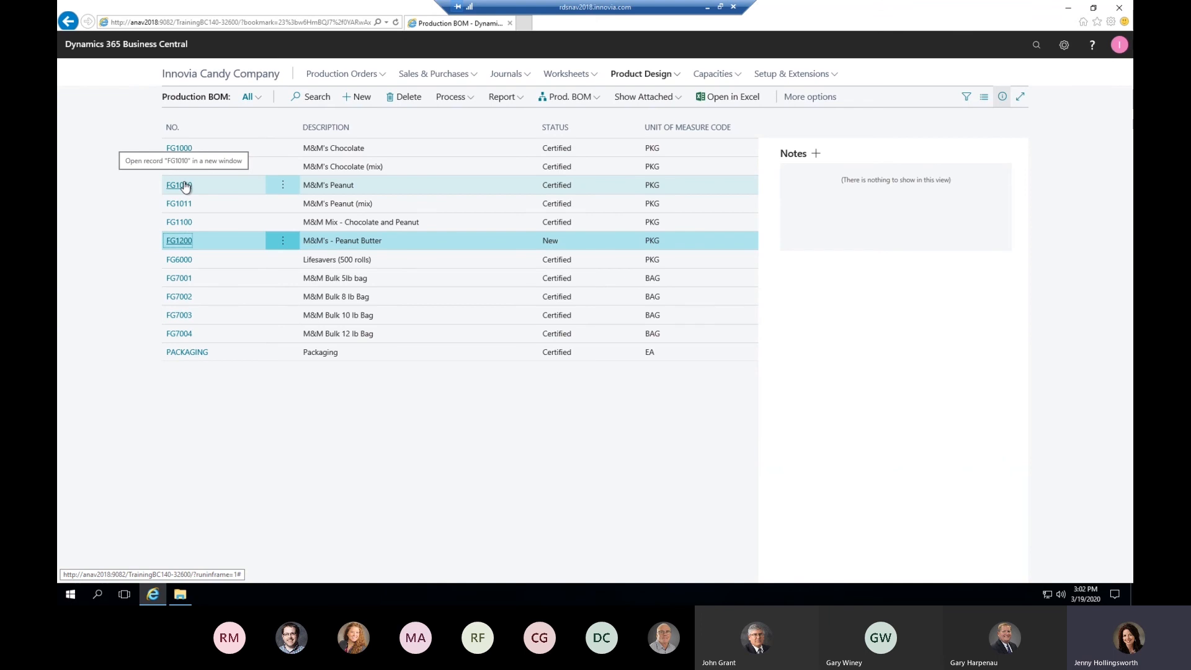
# Check where production BOM FG1000 M&M's Chocolate is used from its card, and close the where-used overview.
pyautogui.click(190, 153)
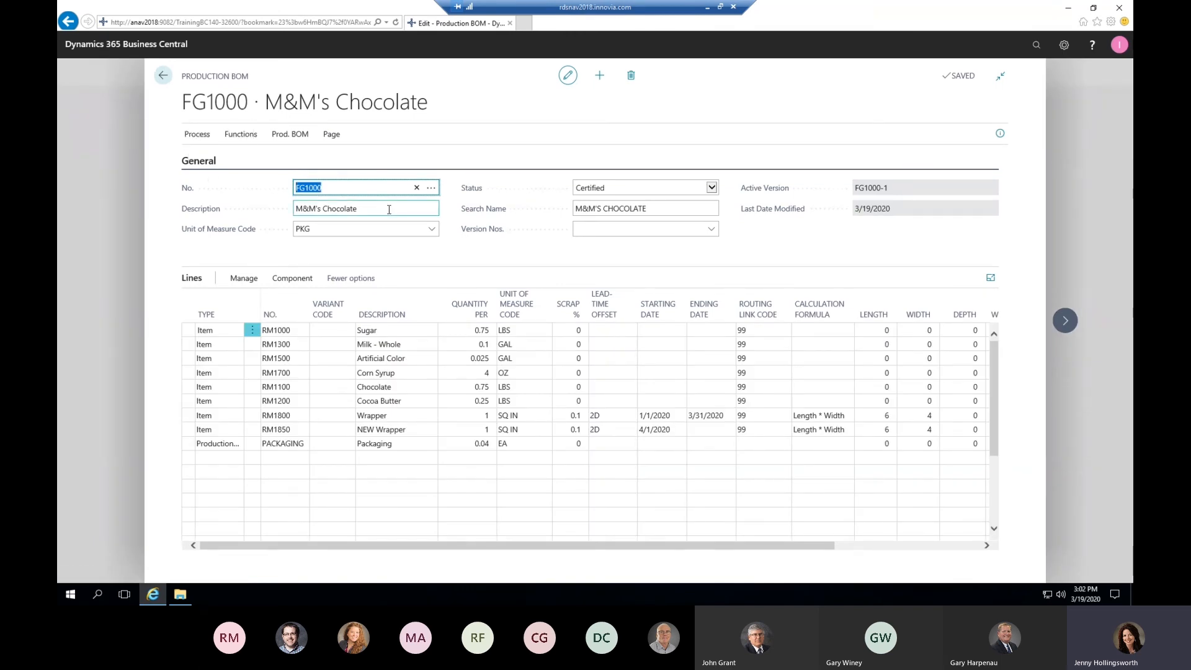
pyautogui.click(302, 135)
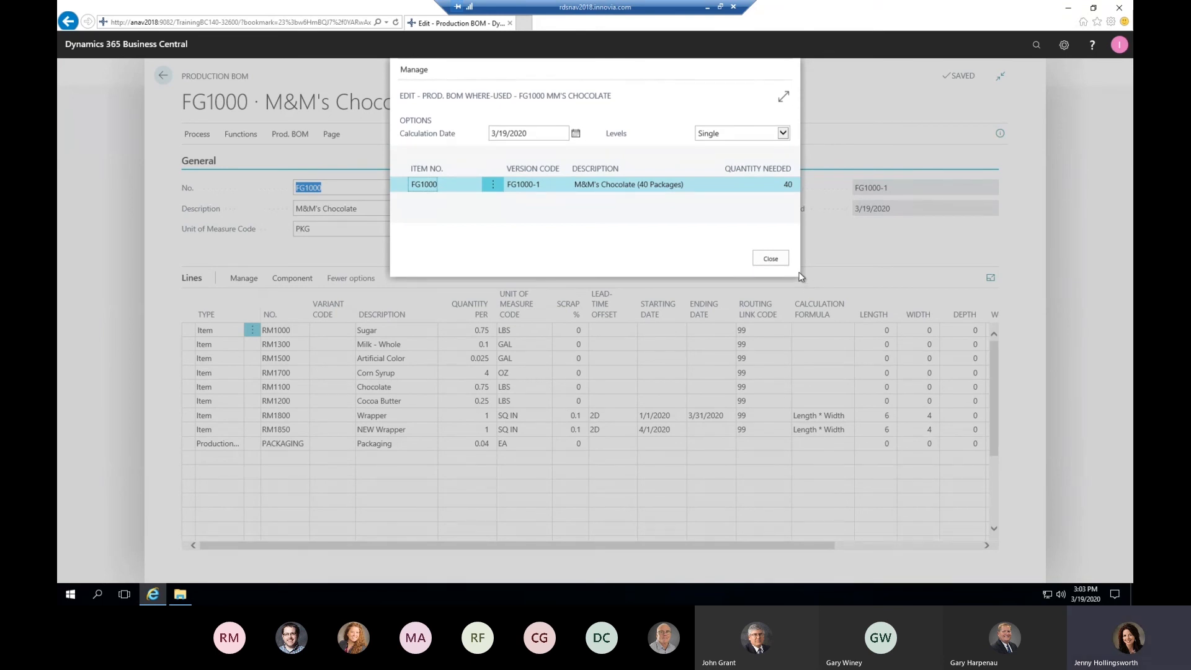
pyautogui.click(770, 261)
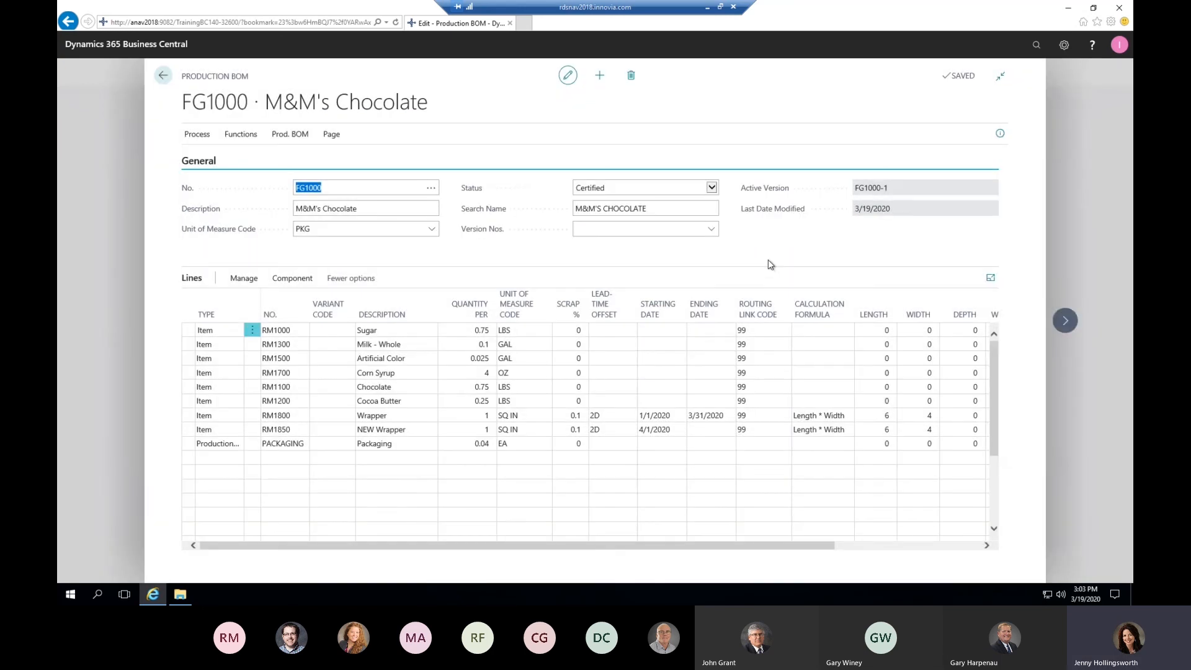
# Check where the RM1000 sugar component of FG1000 is used, close the overview and return to the production BOM list.
pyautogui.click(189, 335)
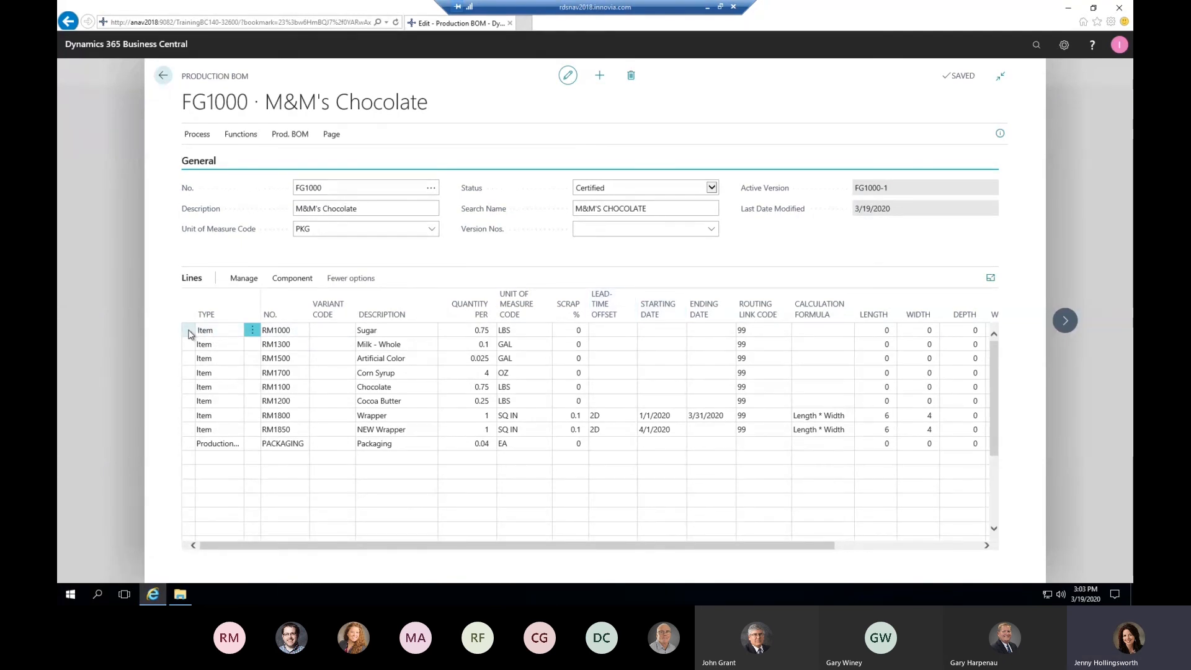
pyautogui.click(371, 330)
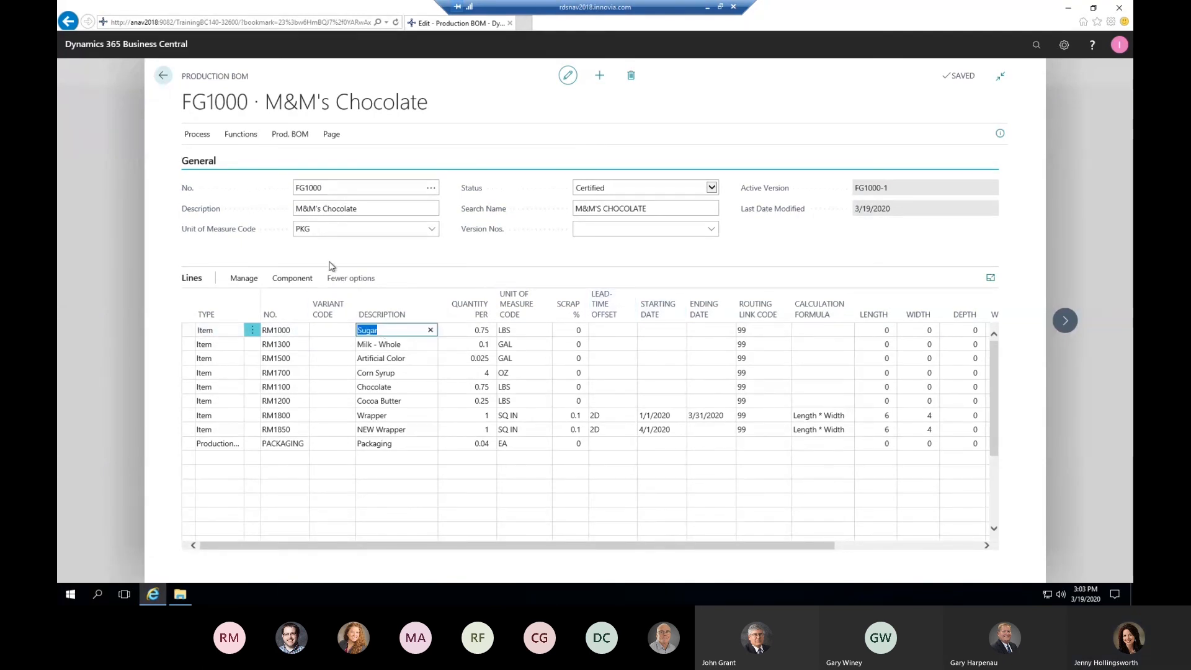
pyautogui.click(292, 278)
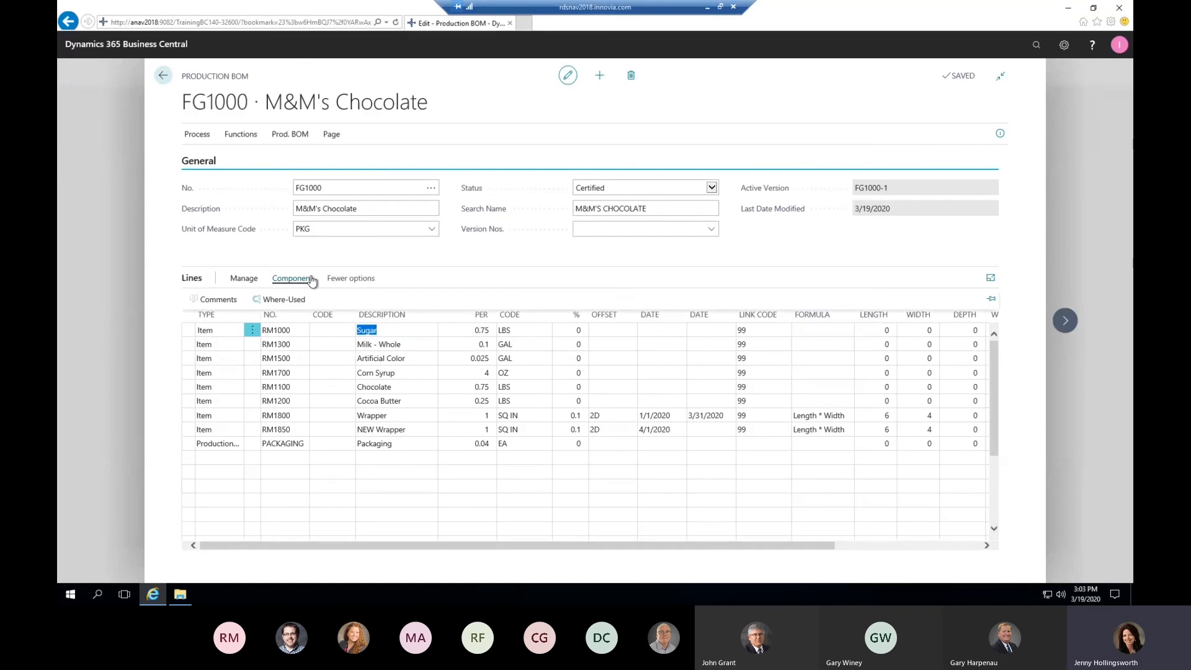
pyautogui.click(282, 300)
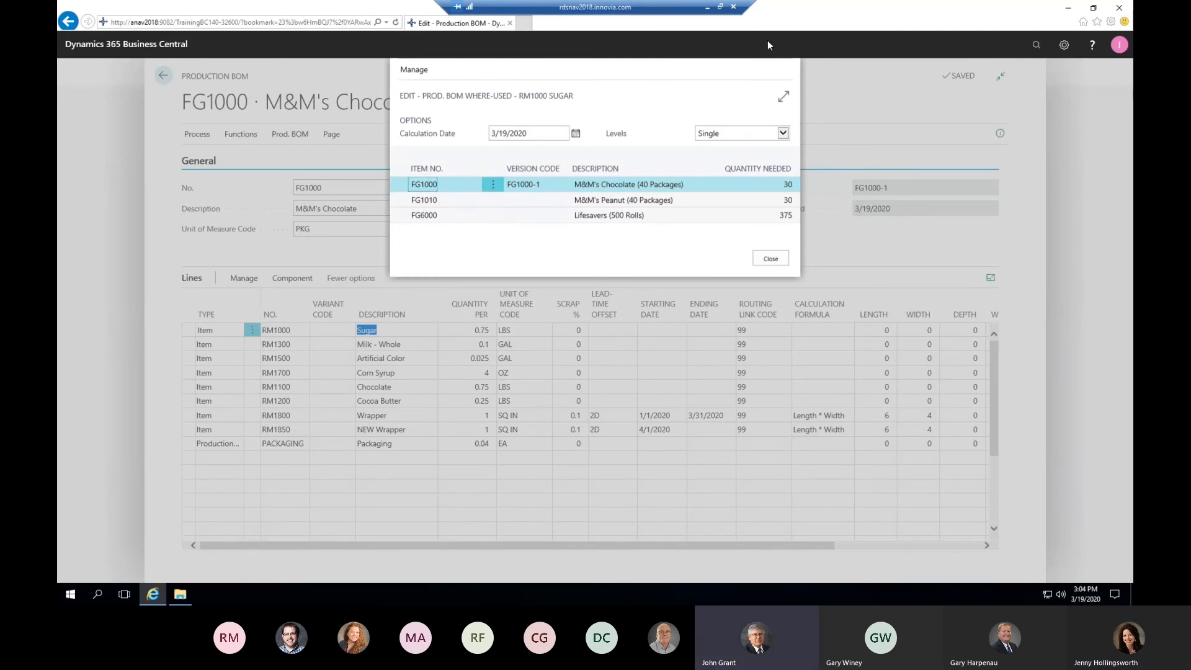
pyautogui.click(762, 260)
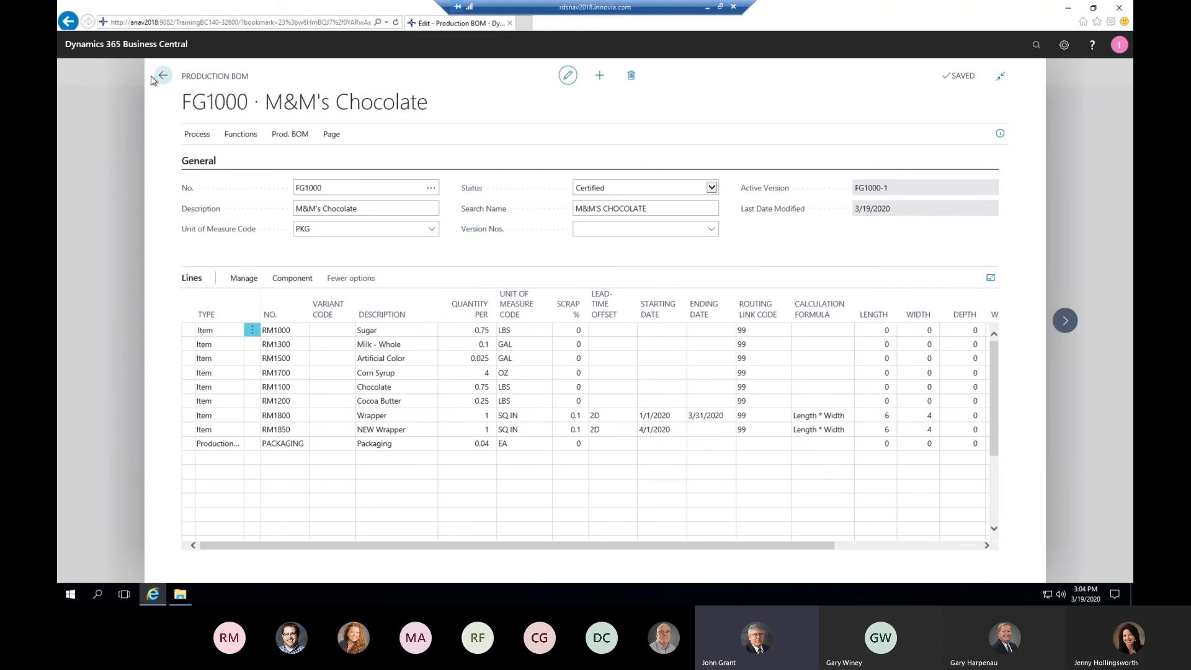
pyautogui.press('Escape')
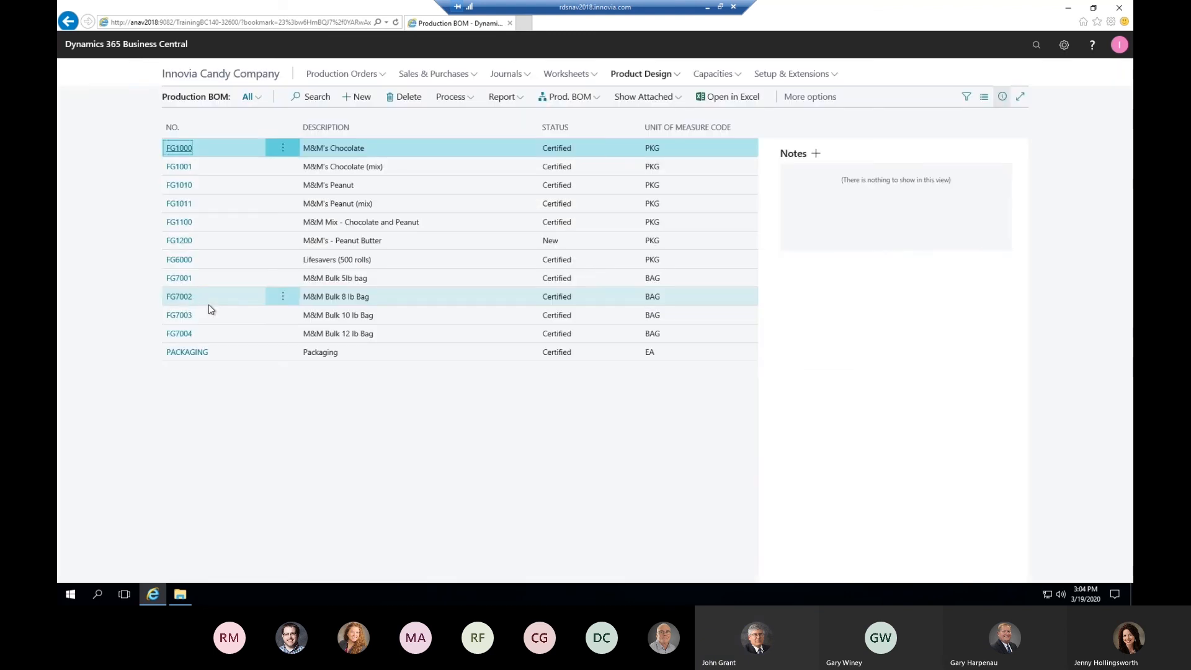